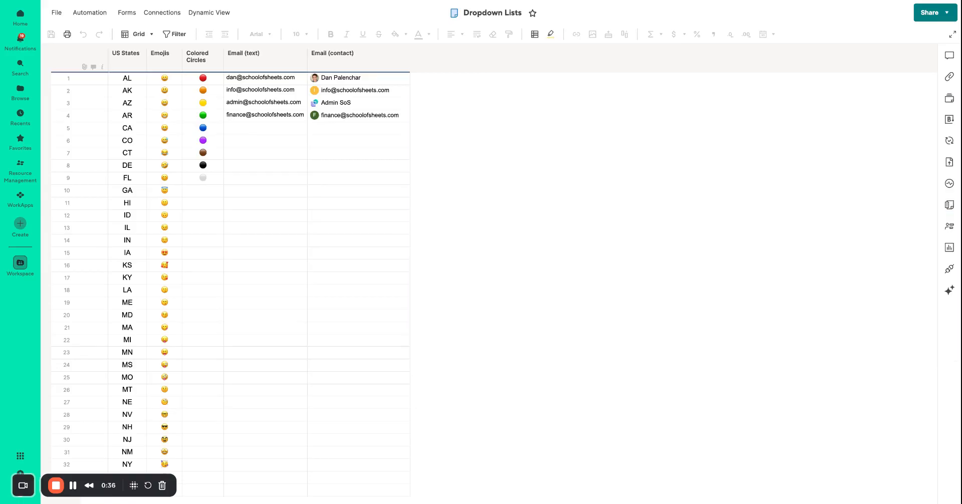
Review the US States, Email (text) and Email (contact) columns in the Dropdown Lists sheet
{"action": "left_click", "coordinate": [129, 60]}
{"action": "left_click", "coordinate": [266, 57]}
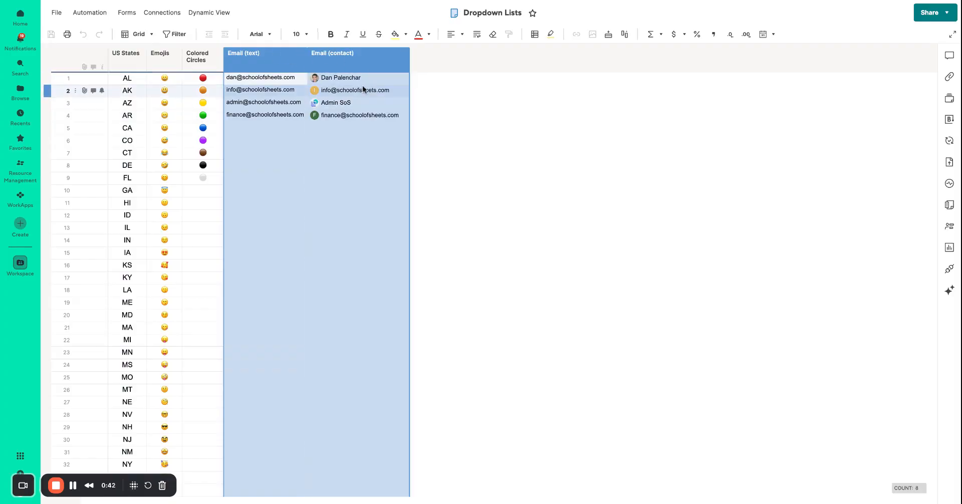
{"action": "left_click", "coordinate": [489, 136]}
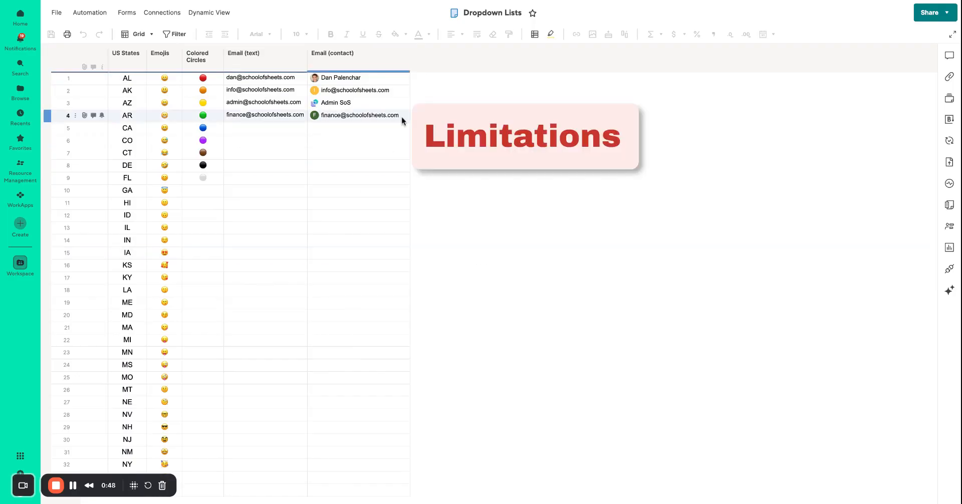
{"action": "left_click", "coordinate": [355, 62]}
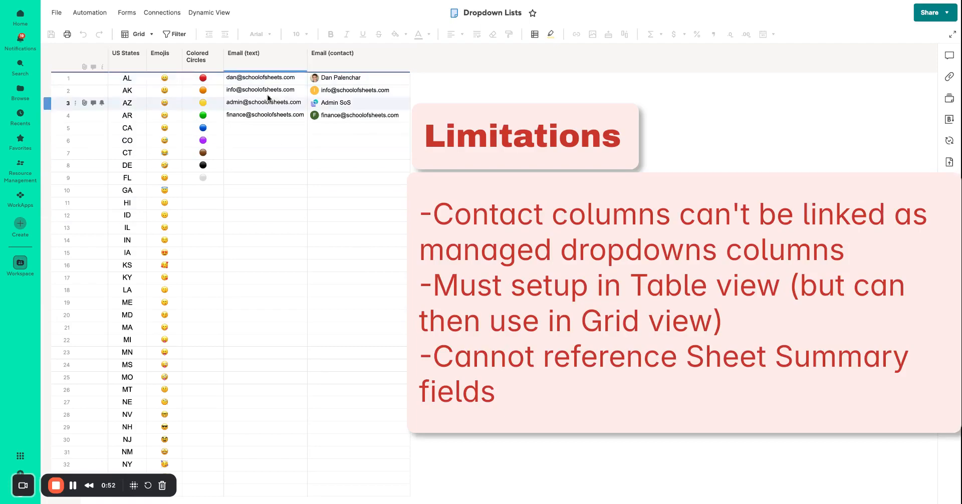
{"action": "left_click", "coordinate": [262, 61]}
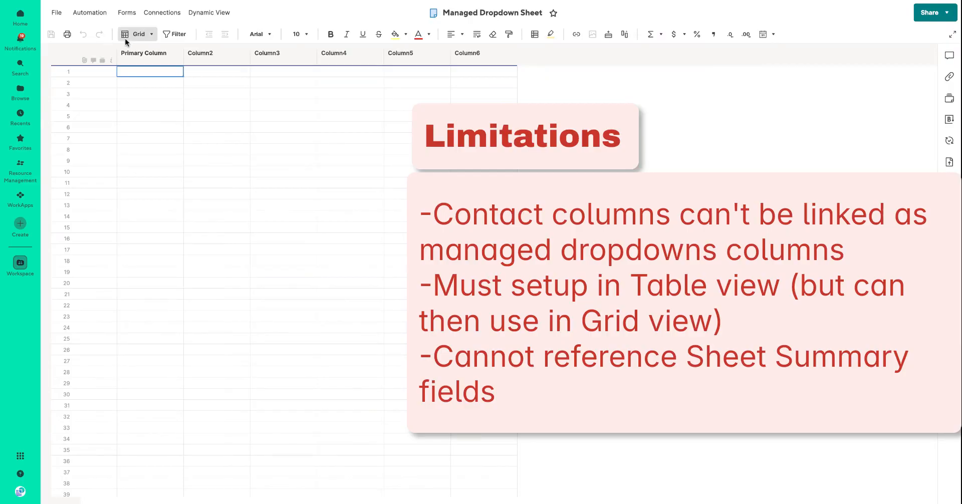
Switch the Managed Dropdown Sheet from Grid to the Table (New) view
{"action": "left_click", "coordinate": [135, 35]}
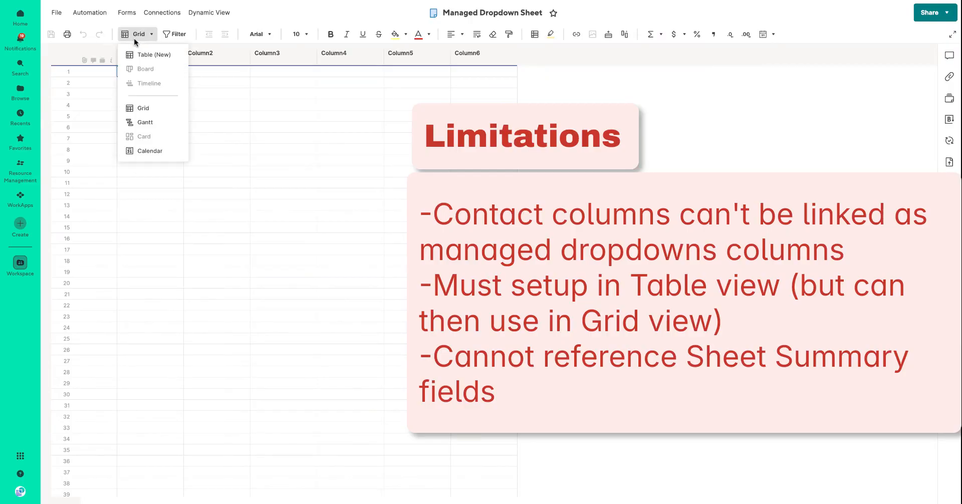
{"action": "left_click", "coordinate": [143, 53]}
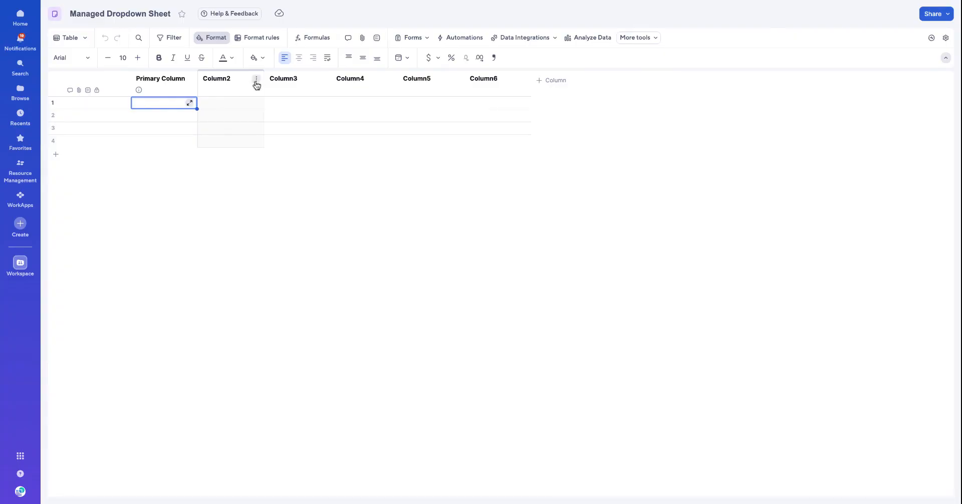
Make Column2 a Dropdown list linked to the Dropdown Lists sheet in Smartsheet Lookup Methods
{"action": "double_click", "coordinate": [240, 84]}
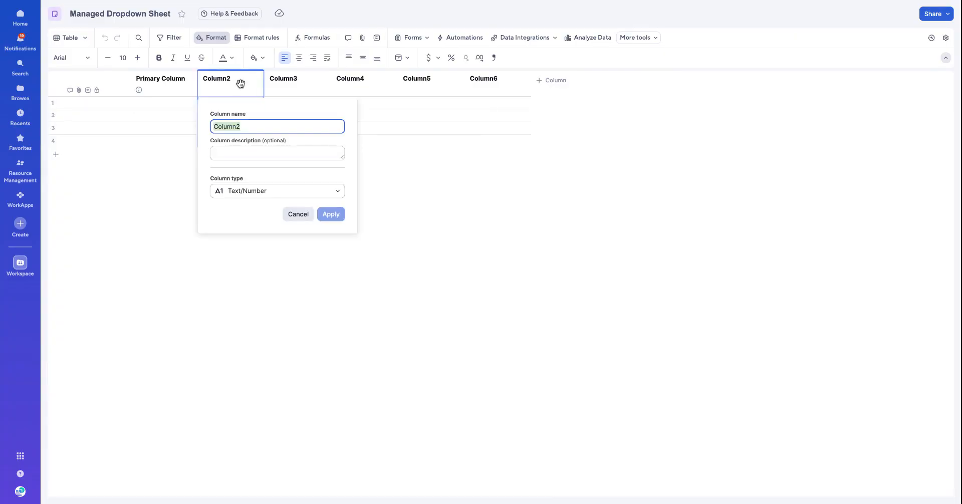
{"action": "left_click", "coordinate": [290, 190]}
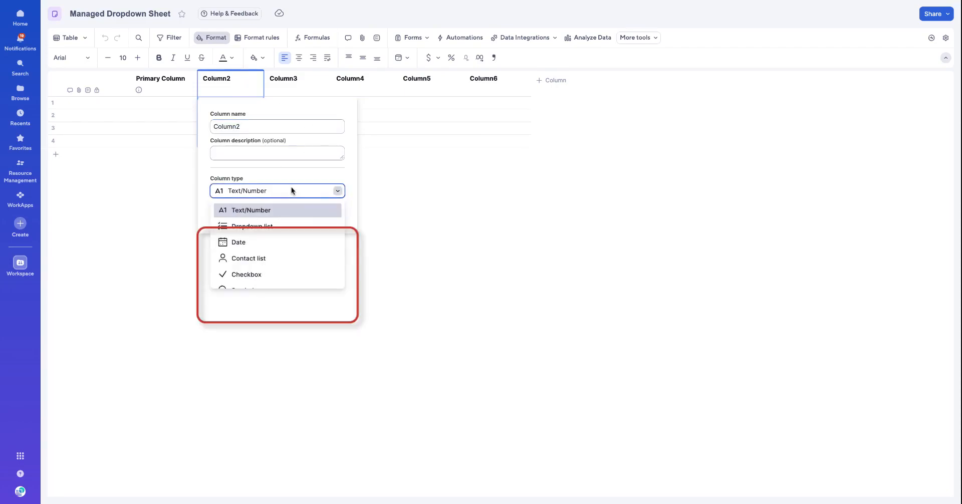
{"action": "left_click", "coordinate": [292, 227]}
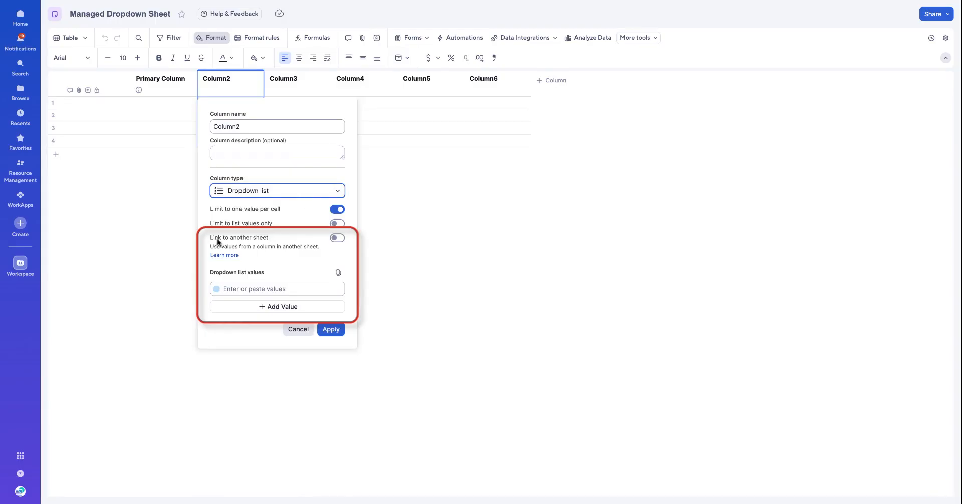
{"action": "left_click", "coordinate": [336, 238]}
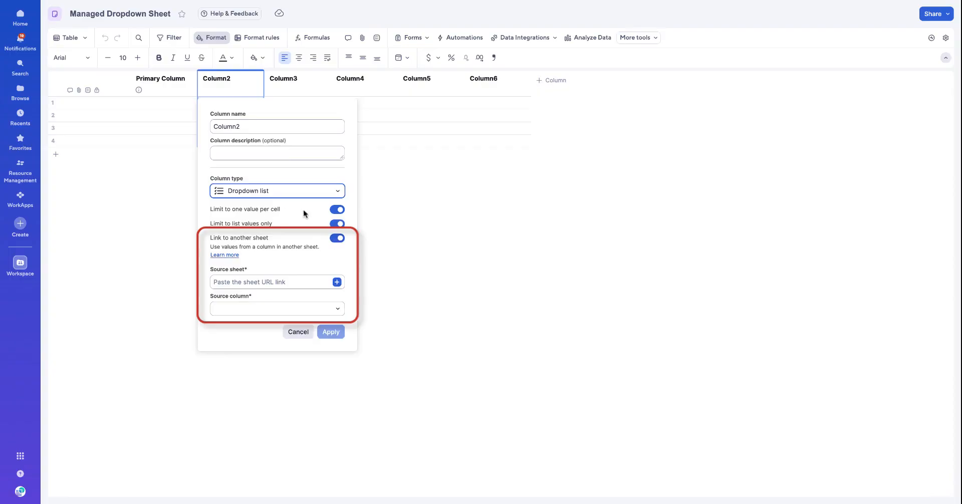
{"action": "left_click", "coordinate": [258, 280]}
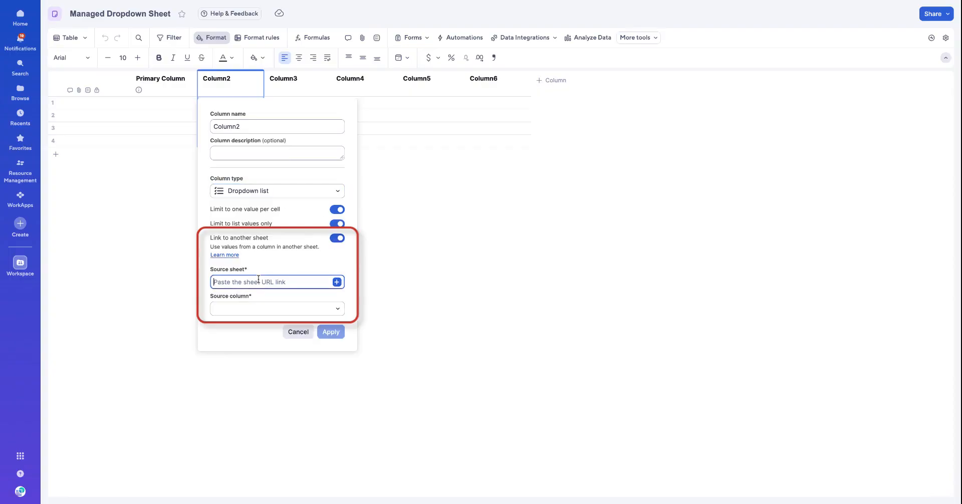
{"action": "left_click", "coordinate": [337, 282]}
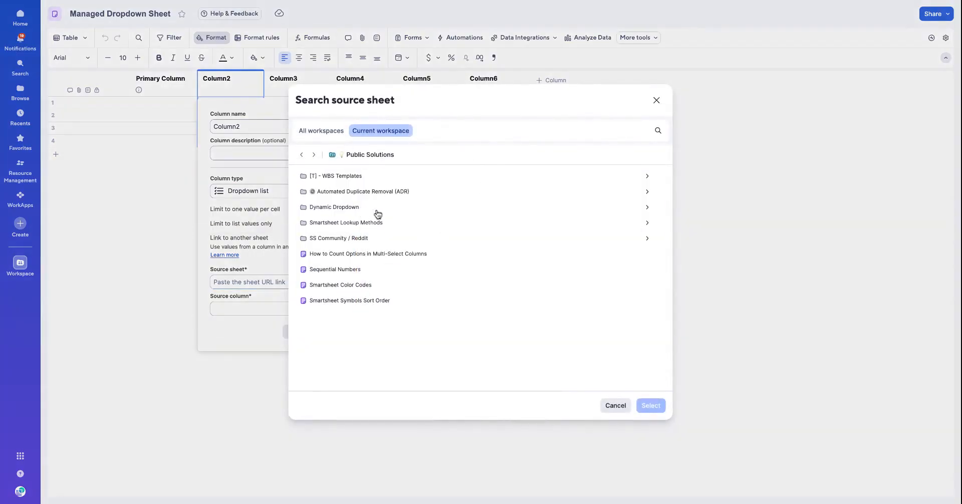
{"action": "left_click", "coordinate": [645, 221]}
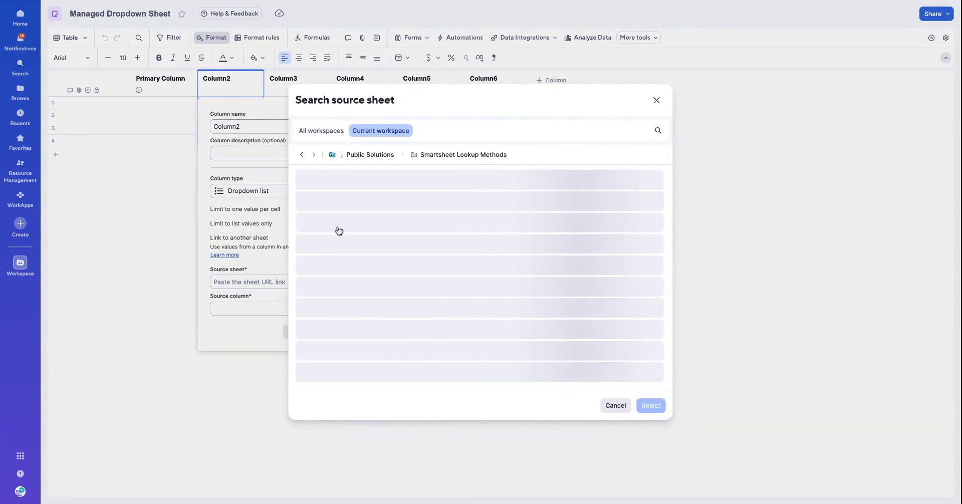
{"action": "left_click", "coordinate": [327, 178]}
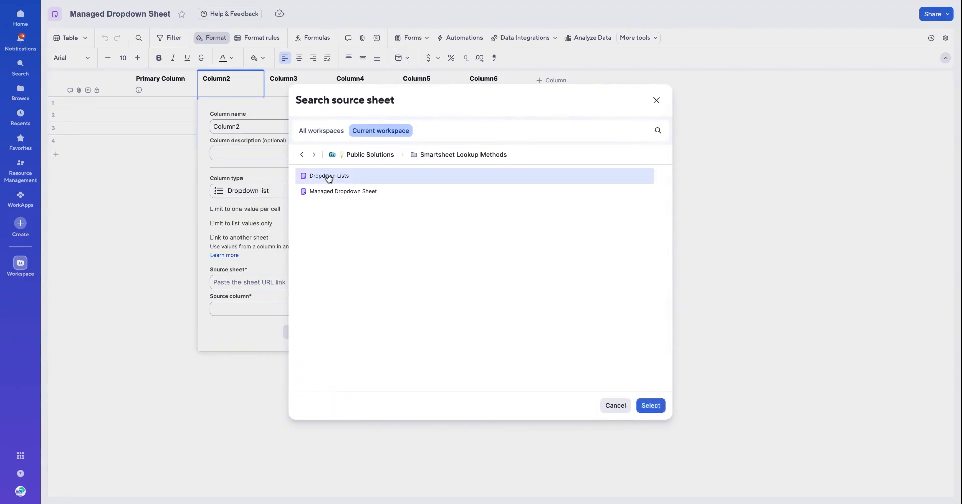
{"action": "left_click", "coordinate": [649, 406]}
Use Colored Circles as the linked source column and apply the settings
{"action": "left_click", "coordinate": [326, 309]}
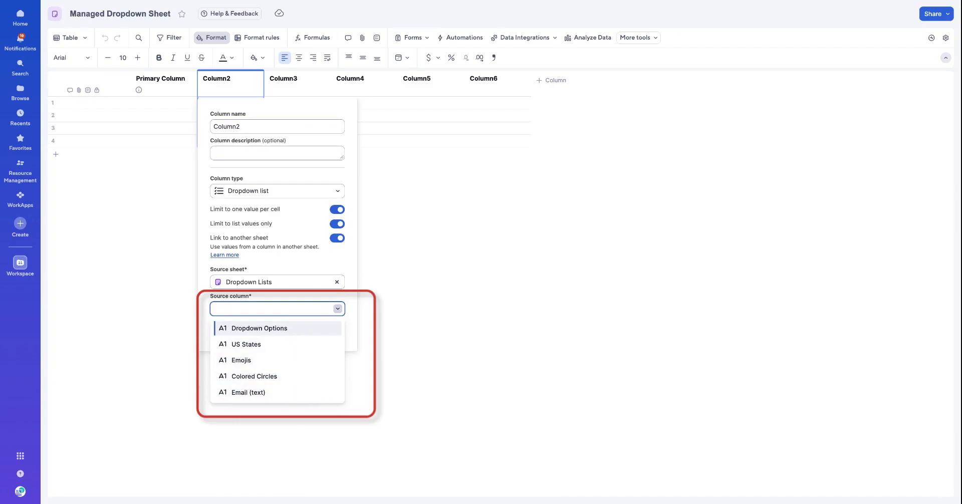
{"action": "left_click", "coordinate": [277, 375]}
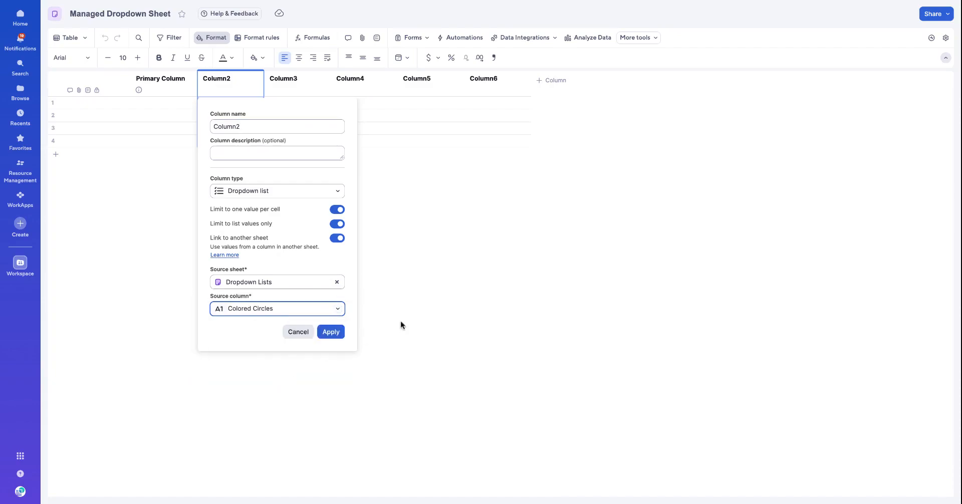
{"action": "left_click", "coordinate": [330, 332]}
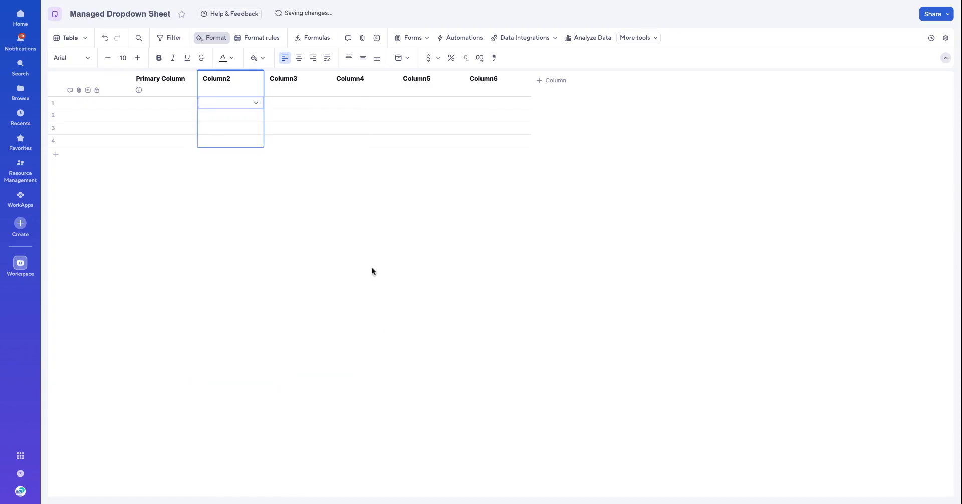
Rename Column2 to Status and check that its dropdown lists the coloured circles
{"action": "double_click", "coordinate": [229, 87]}
{"action": "type", "text": "S"}
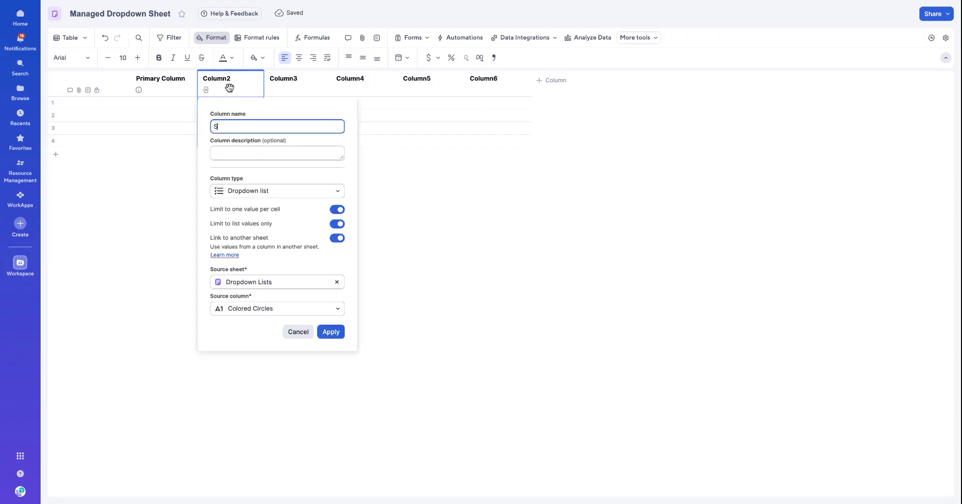
{"action": "type", "text": "tatus"}
{"action": "left_click", "coordinate": [320, 335]}
{"action": "left_click", "coordinate": [255, 102]}
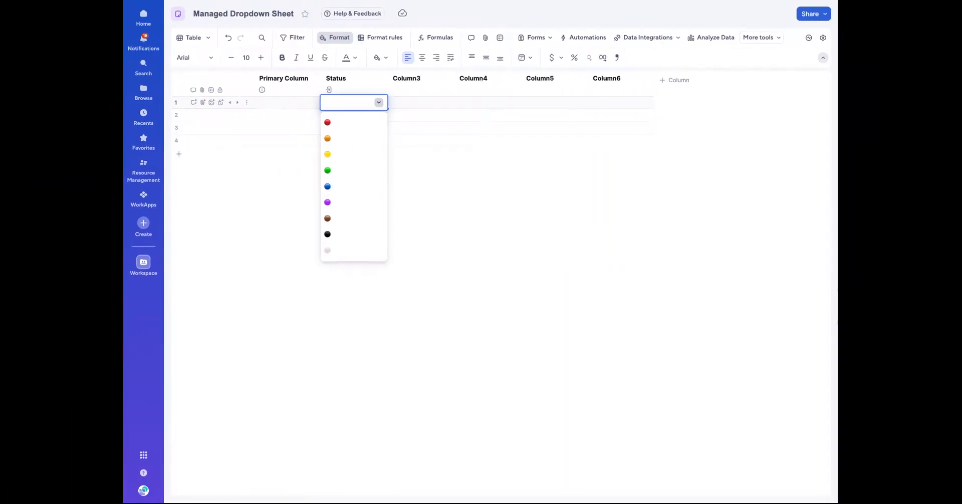
{"action": "key", "text": "Escape"}
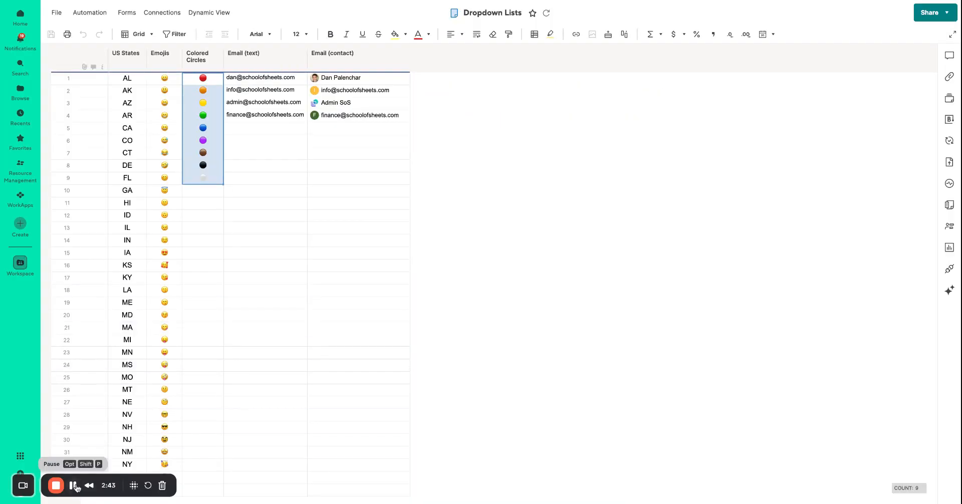
Begin inserting a Symbols column right of Email (contact) in Dropdown Lists, then cancel it
{"action": "left_click", "coordinate": [310, 64]}
{"action": "left_click", "coordinate": [403, 54]}
{"action": "left_click", "coordinate": [415, 94]}
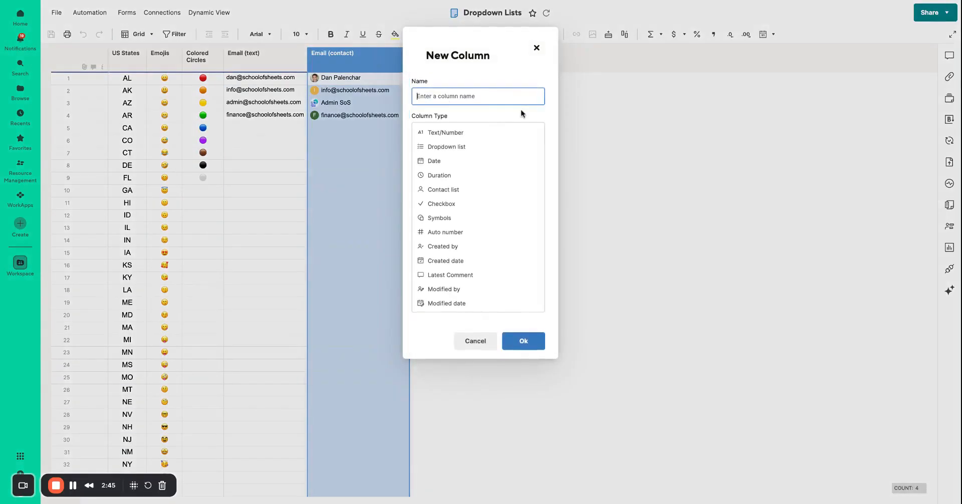
{"action": "left_click", "coordinate": [472, 226]}
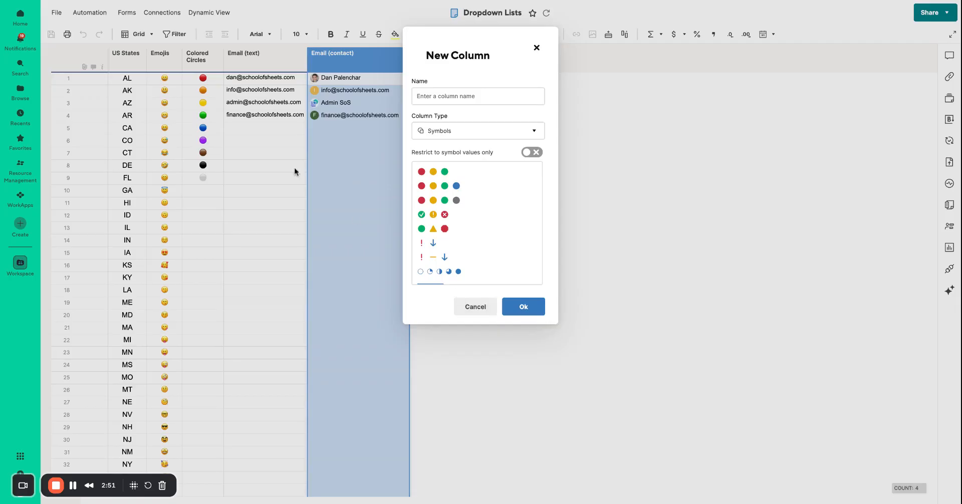
{"action": "left_click", "coordinate": [463, 307]}
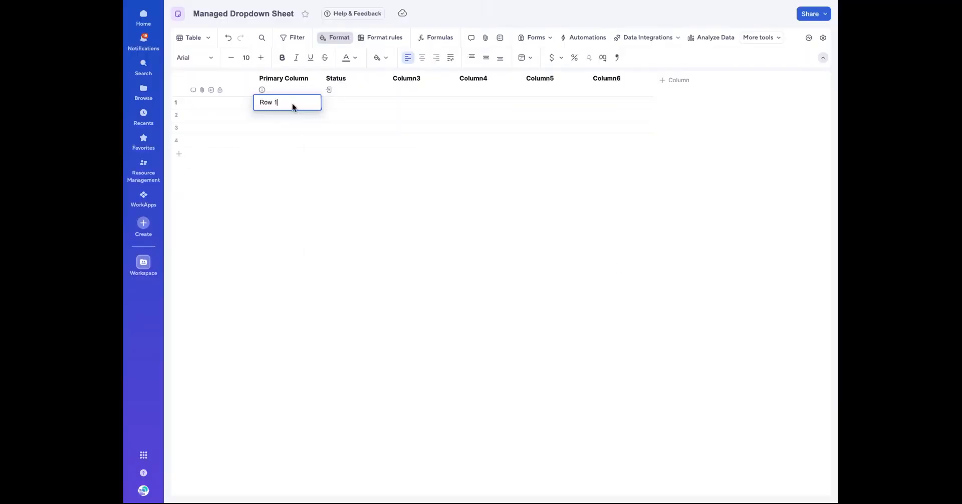
Label the second row 'Row 2' and set Row 1's Status to the red circle
{"action": "key", "text": "Return"}
{"action": "type", "text": "Row "}
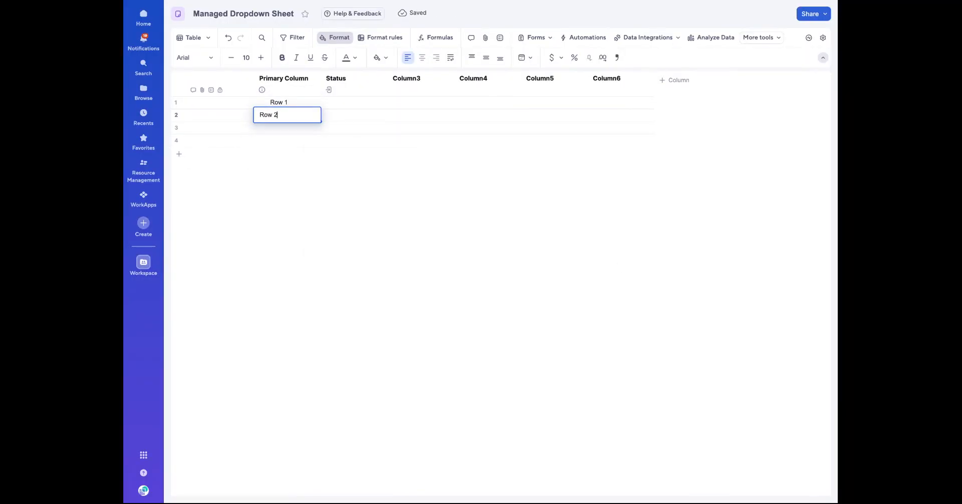
{"action": "type", "text": "2"}
{"action": "key", "text": "Return"}
{"action": "left_click", "coordinate": [371, 103]}
{"action": "left_click", "coordinate": [379, 103]}
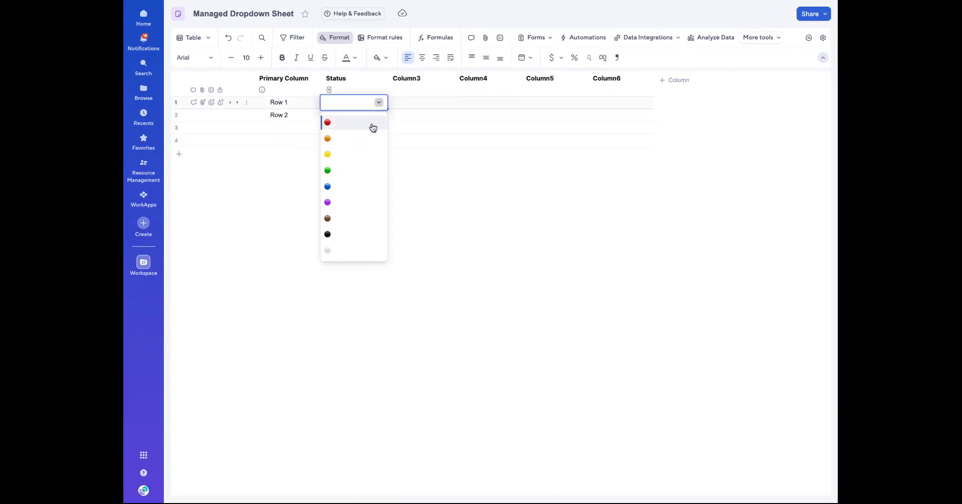
{"action": "left_click", "coordinate": [372, 126]}
Switch the Managed Dropdown Sheet back to Grid view
{"action": "mouse_move", "coordinate": [329, 91]}
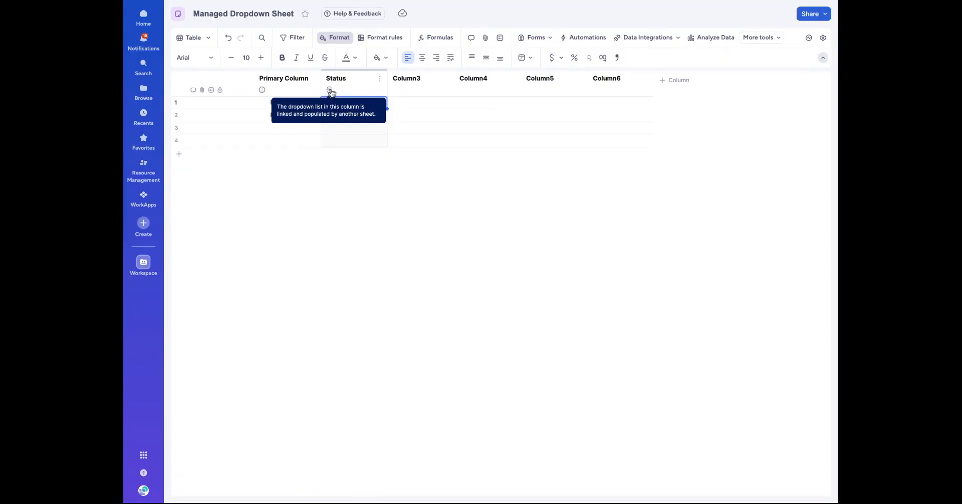
{"action": "left_click", "coordinate": [334, 137]}
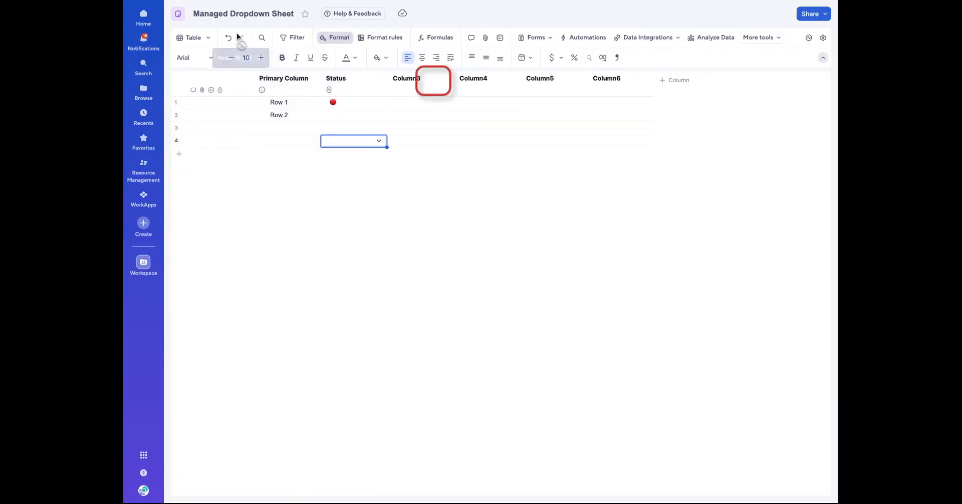
{"action": "left_click", "coordinate": [208, 37]}
{"action": "left_click", "coordinate": [210, 110]}
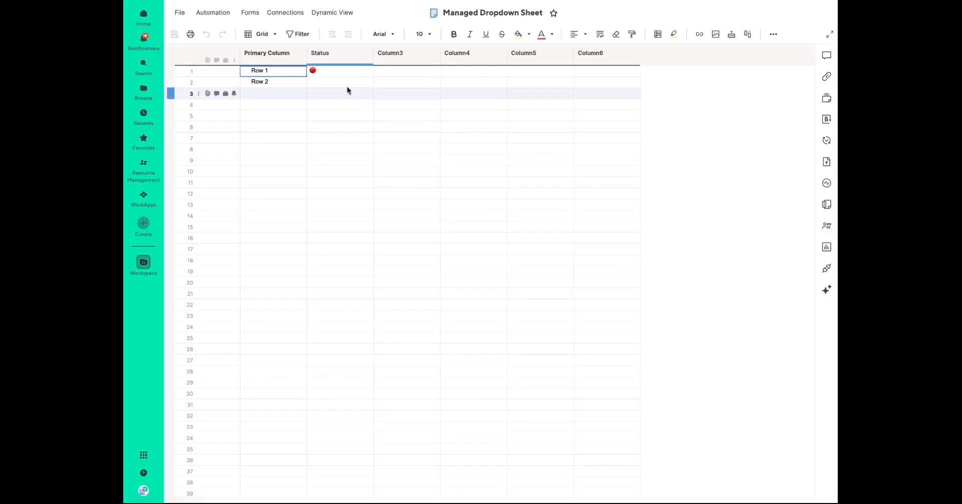
Set row 2's Status to purple, then centre-align and narrow the Status column
{"action": "left_click", "coordinate": [348, 83]}
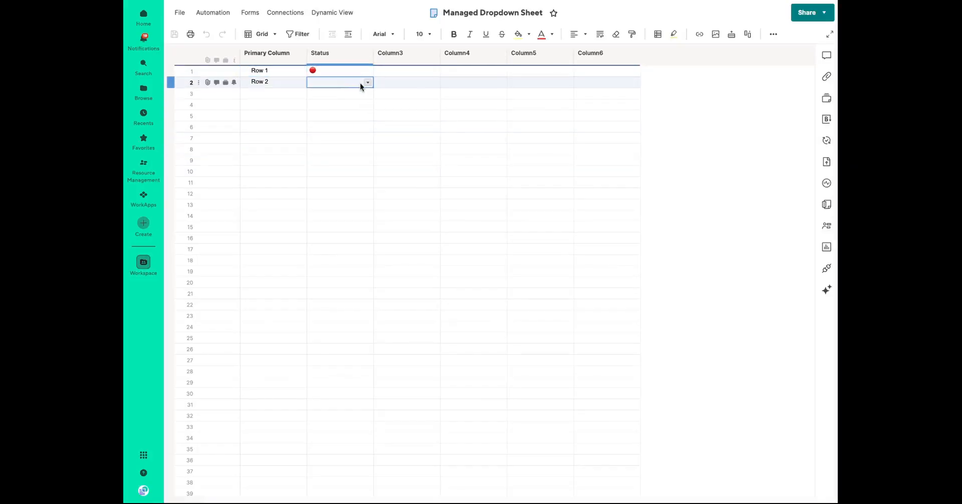
{"action": "left_click", "coordinate": [368, 82]}
{"action": "left_click", "coordinate": [333, 139]}
{"action": "left_click", "coordinate": [336, 61]}
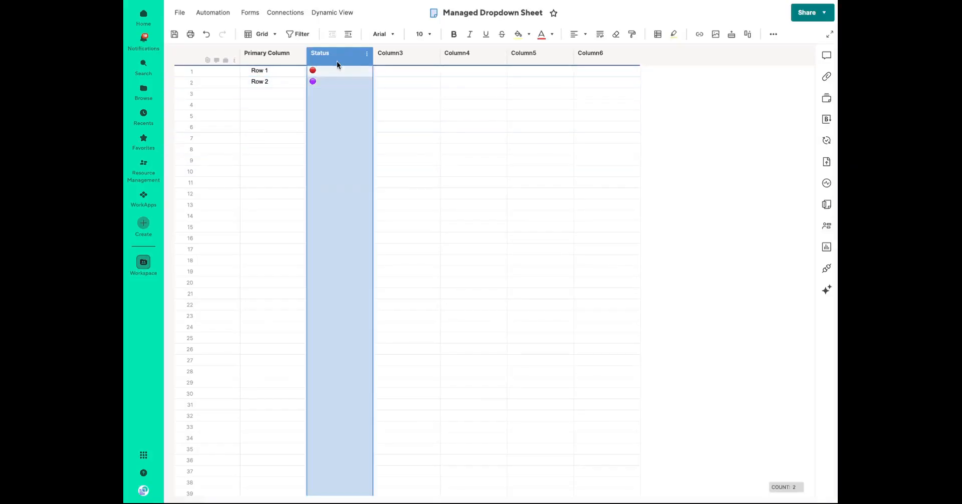
{"action": "left_click", "coordinate": [575, 34]}
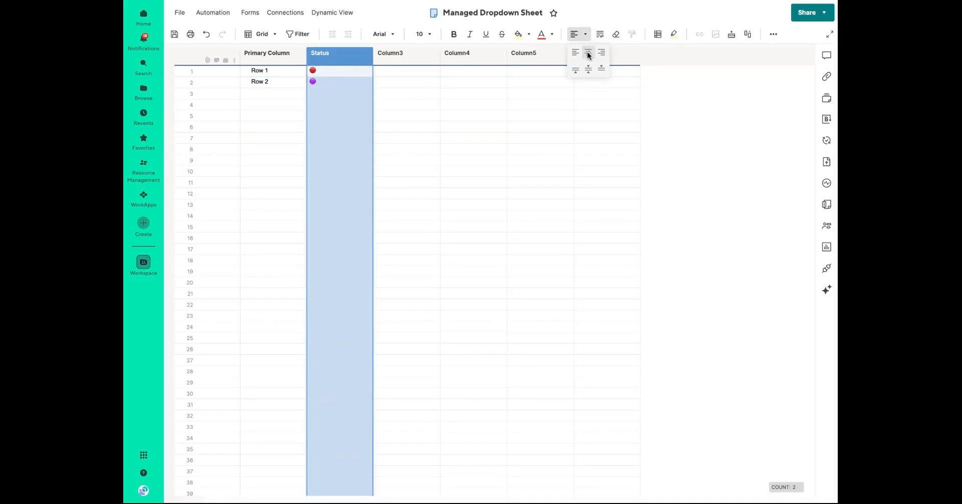
{"action": "left_click", "coordinate": [587, 53]}
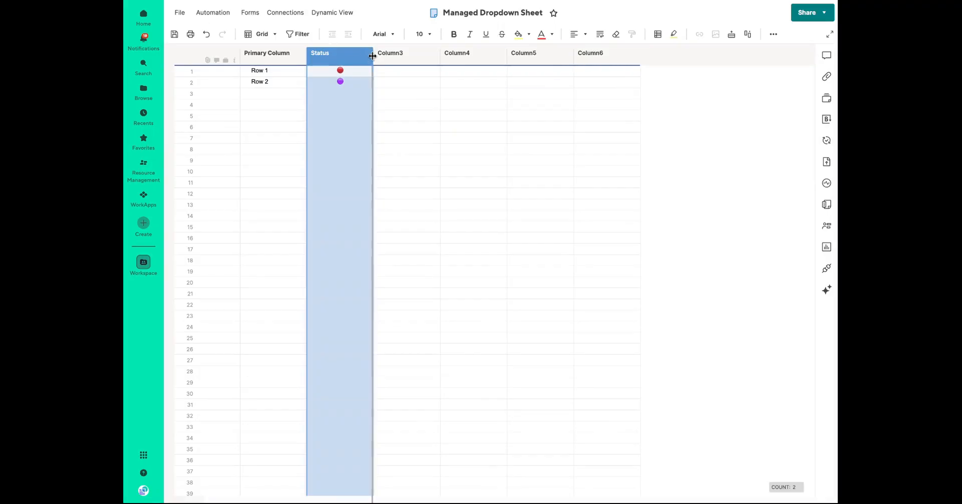
{"action": "left_click_drag", "start_coordinate": [372, 56], "coordinate": [347, 59]}
Describe Status as 'Linked to "Colored Circles" column in Dropdown Lists Sheet' plus sheet URL, and save
{"action": "right_click", "coordinate": [329, 61]}
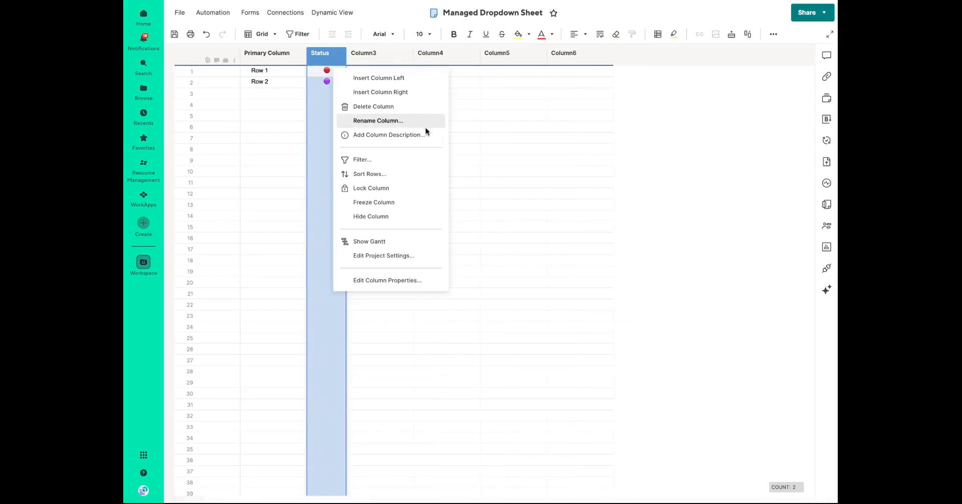
{"action": "left_click", "coordinate": [396, 137]}
{"action": "type", "text": "Linked to \"Colored Circles\" column in Dropdown Lists"}
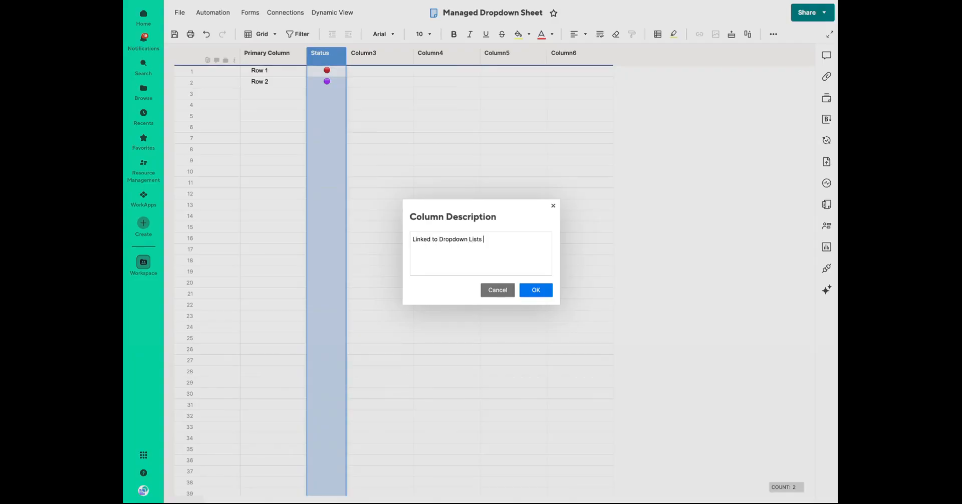
{"action": "type", "text": " Sheet"}
{"action": "type", "text": "n"}
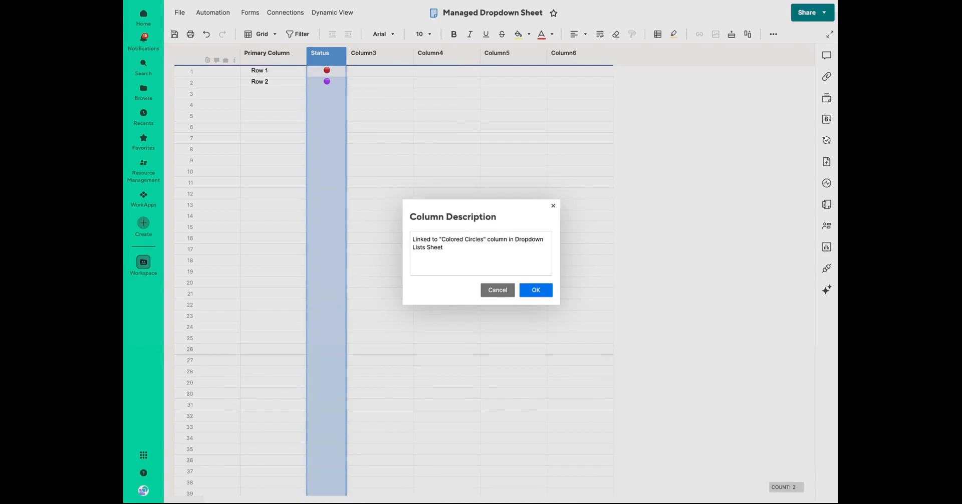
{"action": "left_click", "coordinate": [511, 252]}
{"action": "key", "text": "Return"}
{"action": "key", "text": "Return"}
{"action": "type", "text": "https://app.smartsheet.com/sheets/69GrCpHP2JHRjrVrX86Gxwh9gxhqrPpp8MQwfFm1?view=grid"}
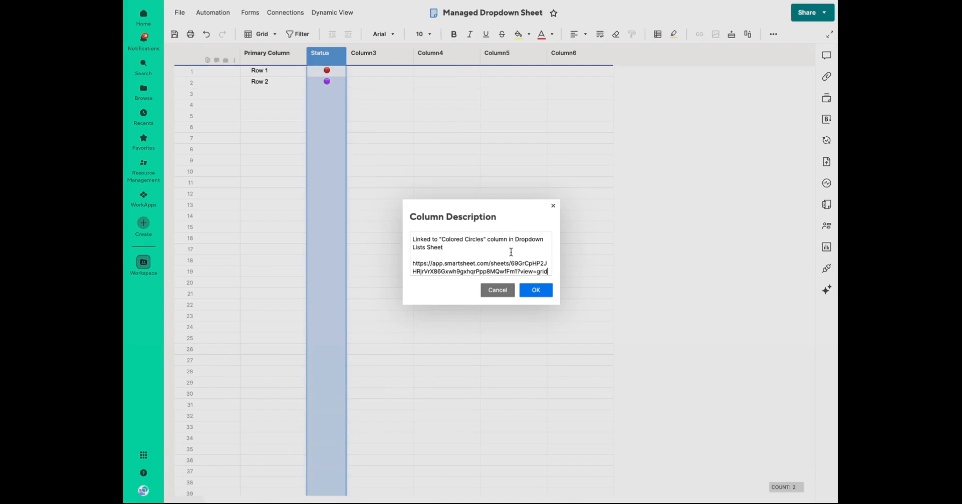
{"action": "left_click", "coordinate": [536, 290]}
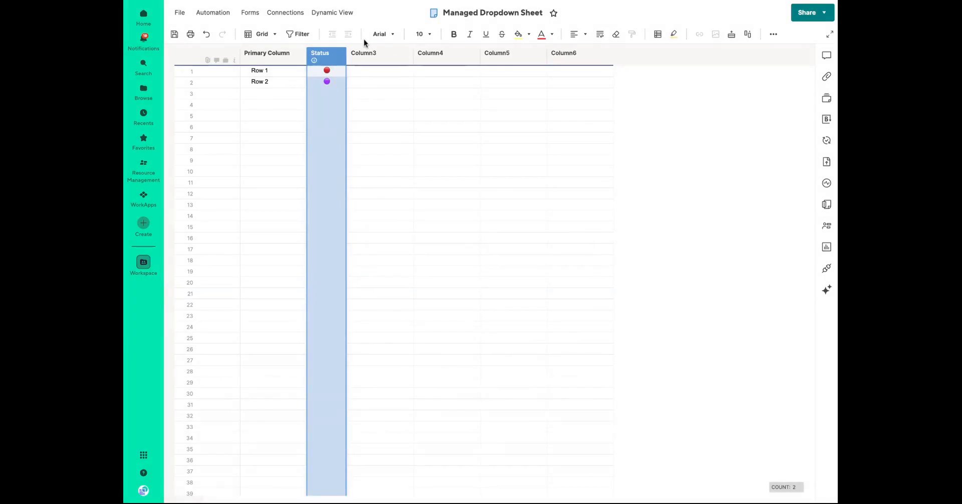
{"action": "left_click", "coordinate": [175, 34]}
Switch to the Table (New) view and rename Column3 to Contact (text)
{"action": "left_click", "coordinate": [269, 33]}
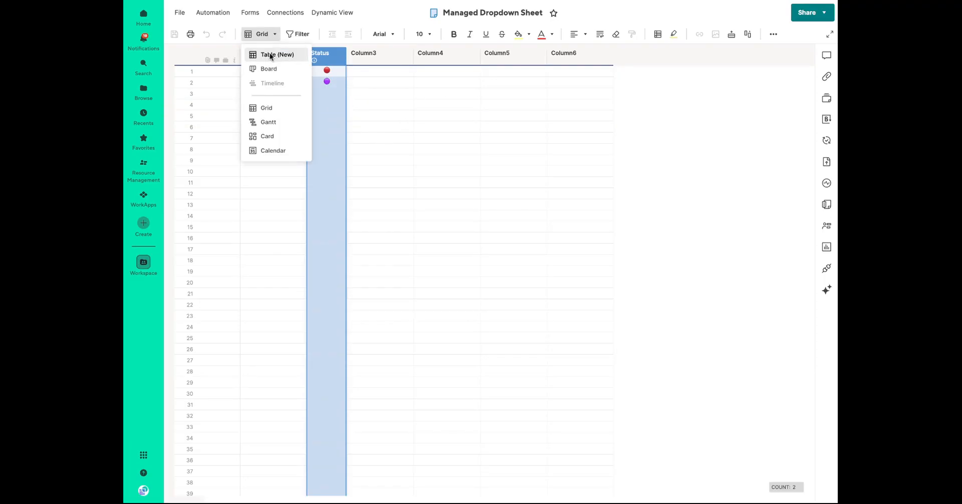
{"action": "left_click", "coordinate": [277, 54]}
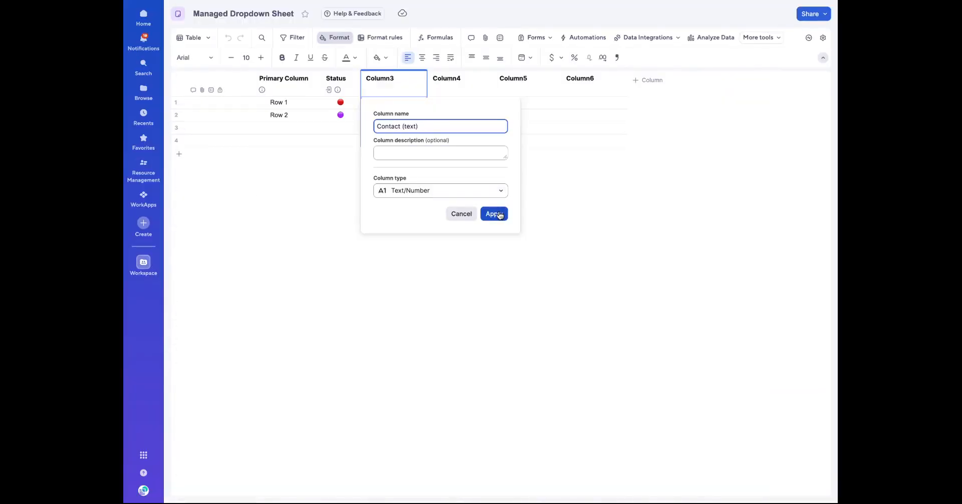
{"action": "left_click", "coordinate": [494, 214]}
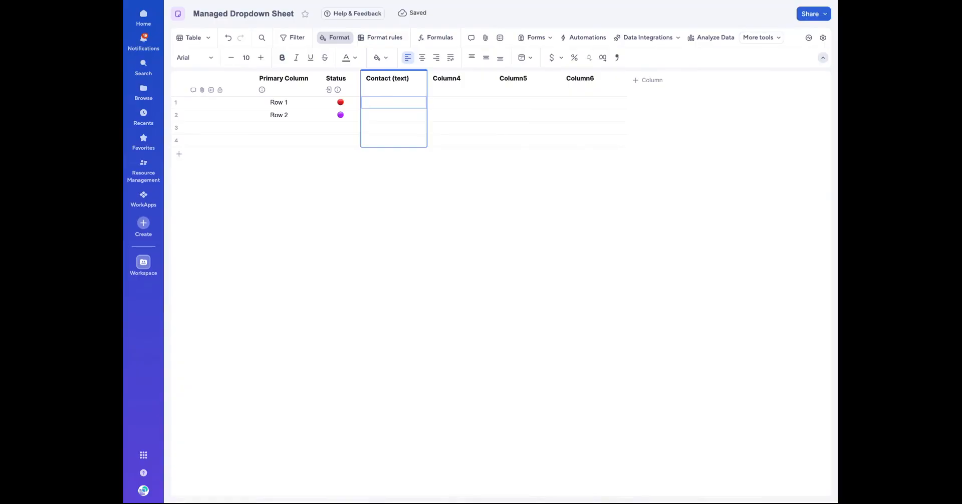
Point the column's dropdown at Email (text) in Dropdown Lists and rename it User Email
{"action": "double_click", "coordinate": [383, 79]}
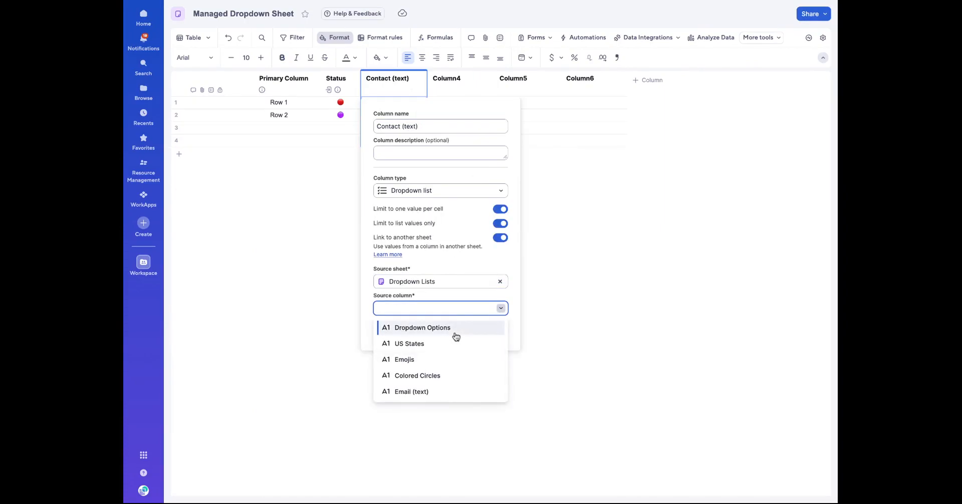
{"action": "left_click", "coordinate": [421, 392]}
{"action": "left_click", "coordinate": [390, 126]}
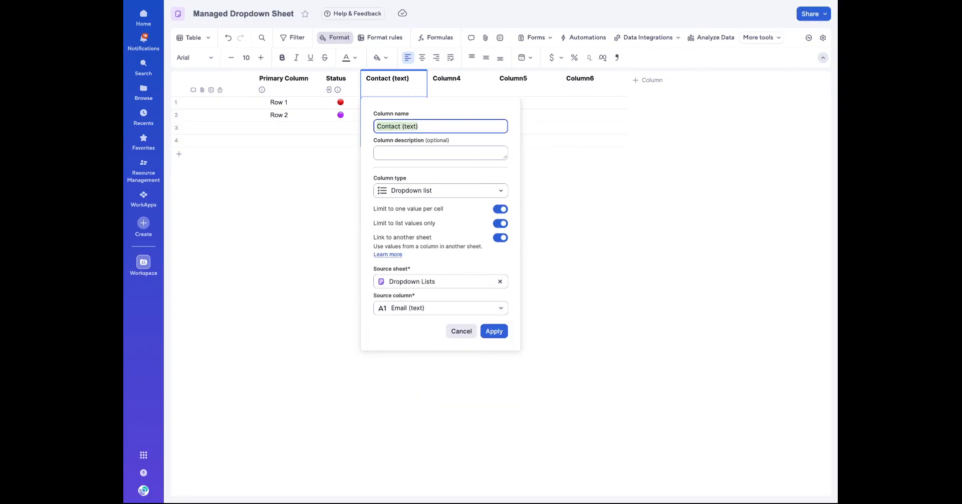
{"action": "type", "text": "User Ema"}
Apply the User Email (text) column, widen it, and choose the first and second emails for Rows 1 and 2
{"action": "key", "text": "Return"}
{"action": "left_click", "coordinate": [419, 103]}
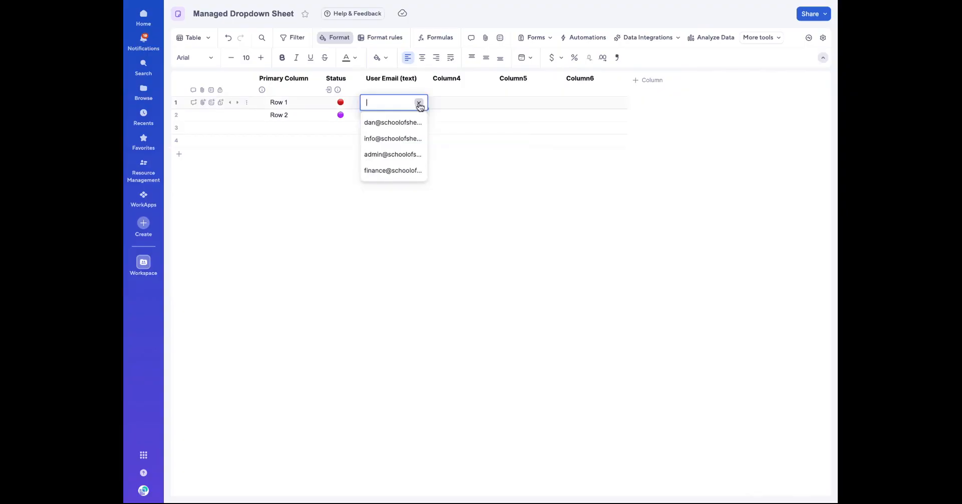
{"action": "left_click", "coordinate": [407, 122]}
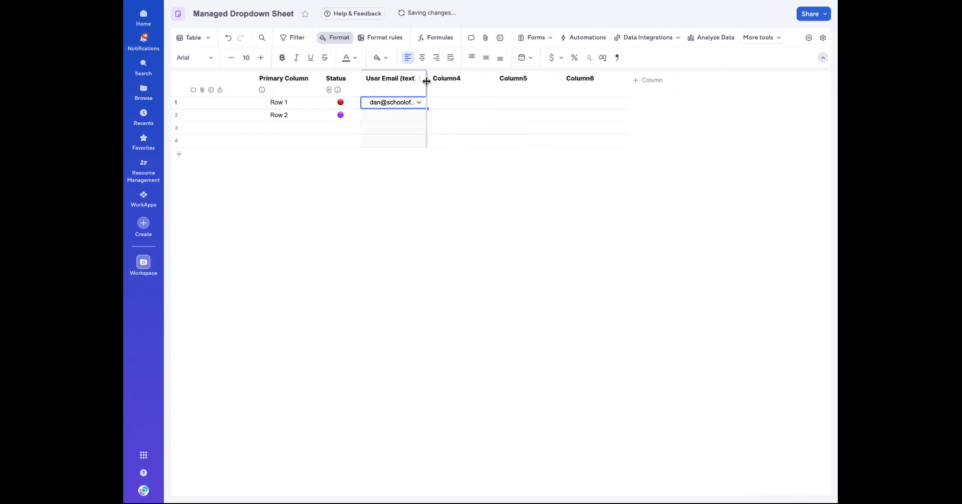
{"action": "left_click_drag", "start_coordinate": [426, 78], "coordinate": [464, 79]}
{"action": "left_click", "coordinate": [452, 115]}
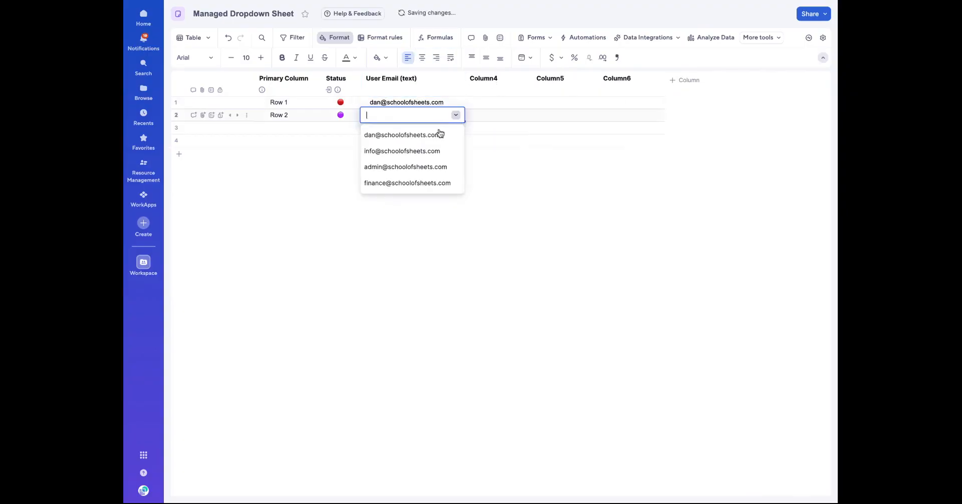
{"action": "left_click", "coordinate": [452, 151]}
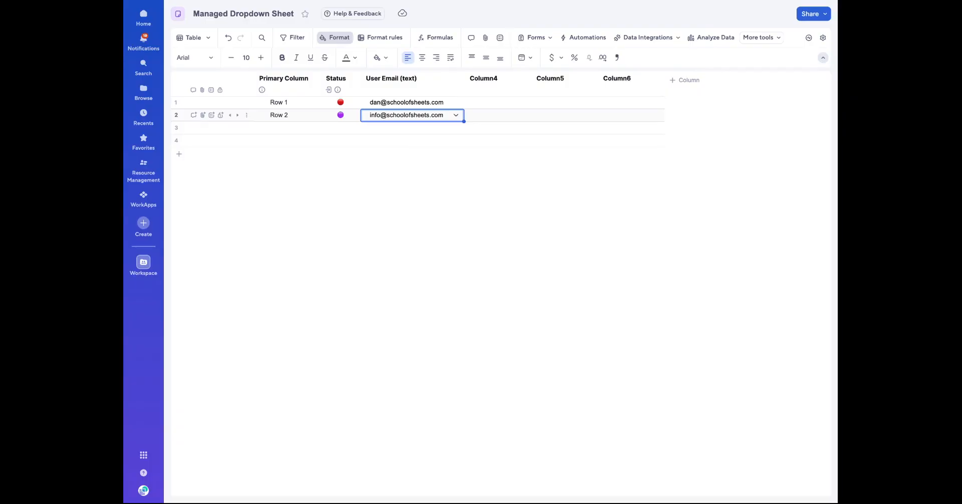
Rename Column4 to User Contact, make it a Contact list column, and widen it
{"action": "double_click", "coordinate": [484, 81]}
{"action": "type", "text": "User Contact"}
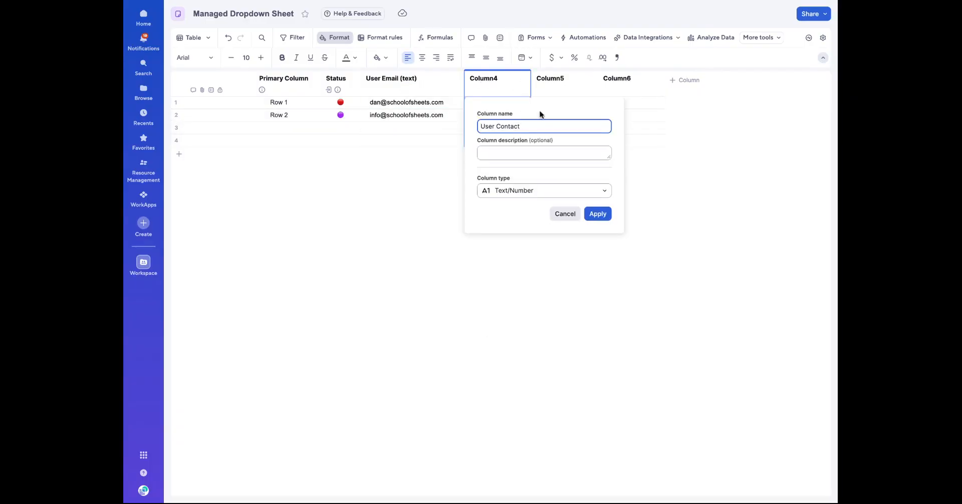
{"action": "left_click", "coordinate": [595, 194]}
{"action": "scroll", "coordinate": [565, 242], "scroll_direction": "down", "scroll_amount": 1}
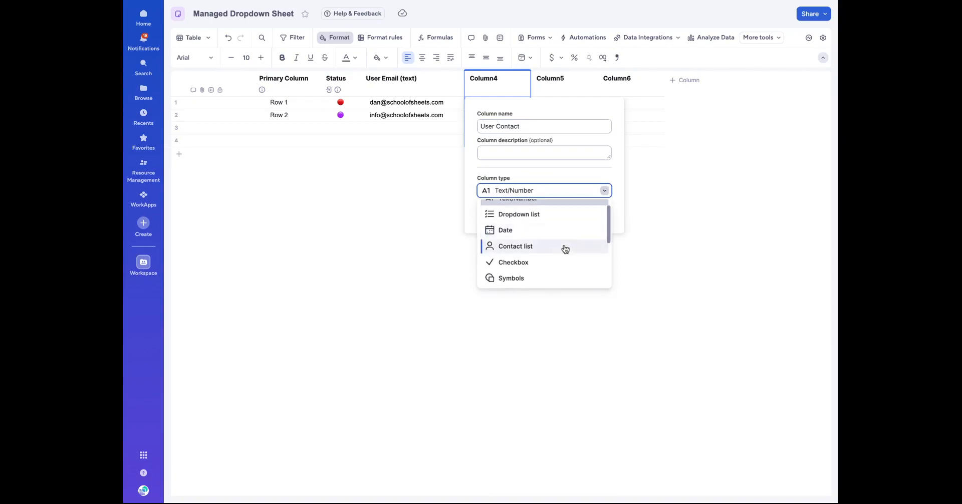
{"action": "left_click", "coordinate": [565, 248]}
{"action": "left_click", "coordinate": [598, 299]}
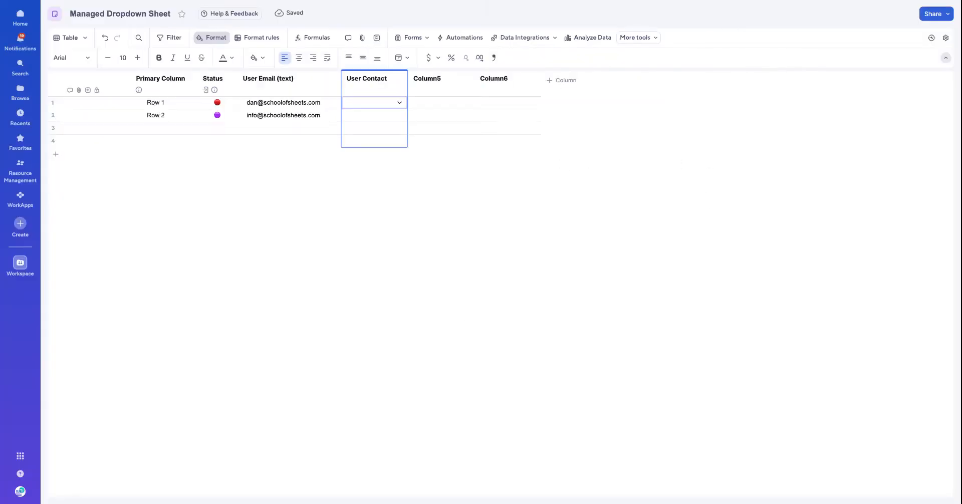
{"action": "left_click_drag", "start_coordinate": [408, 88], "coordinate": [441, 88]}
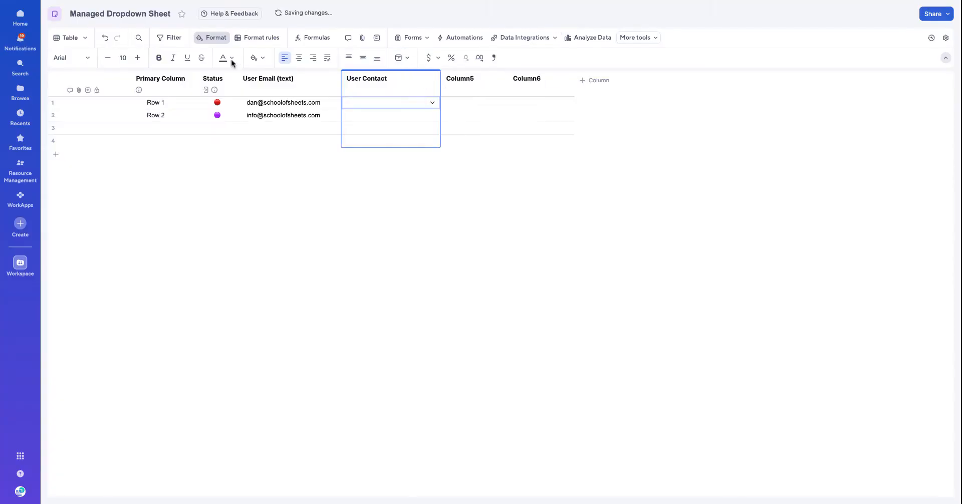
{"action": "left_click", "coordinate": [81, 38]}
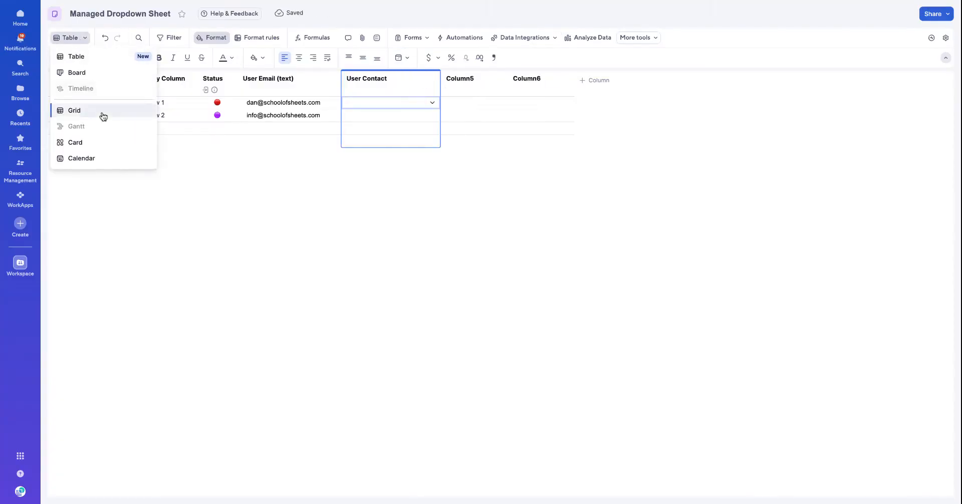
Return to Grid view, zoom in, and begin =INDEX( in row 1's User Contact cell
{"action": "left_click", "coordinate": [100, 111]}
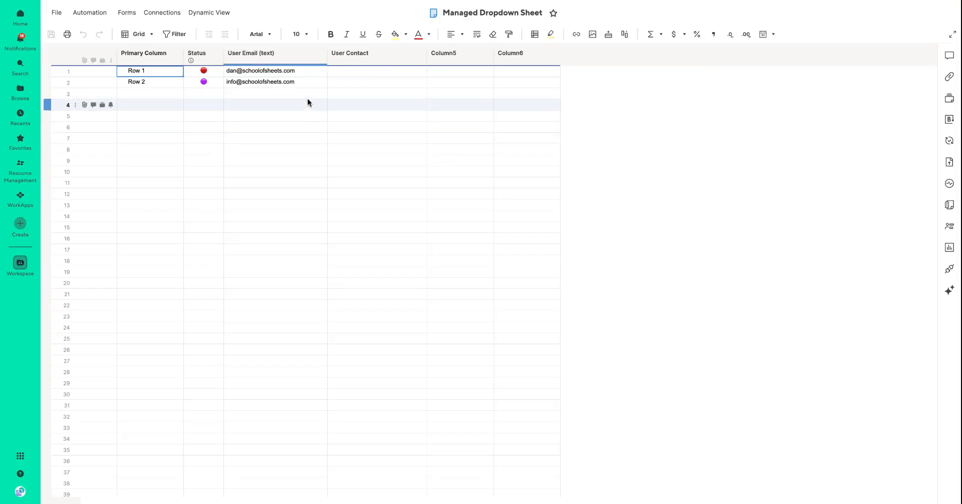
{"action": "key", "text": "super+plus"}
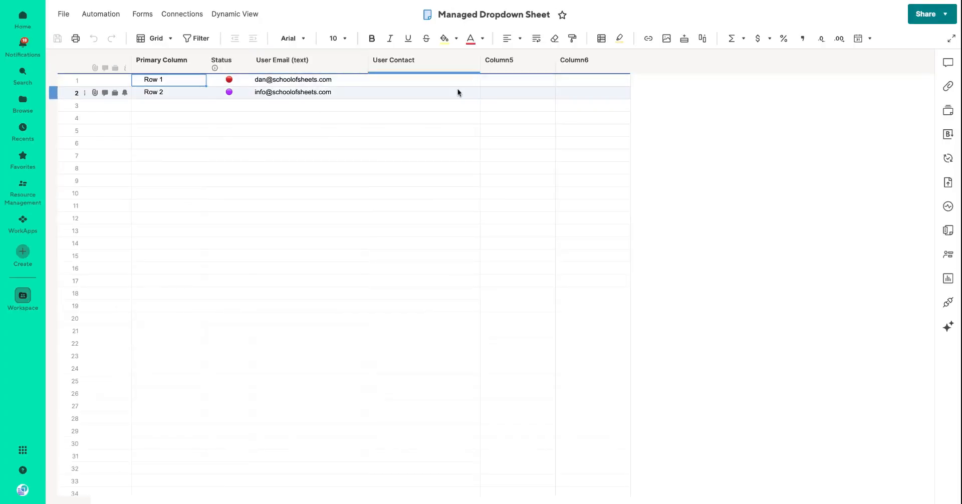
{"action": "left_click", "coordinate": [416, 77]}
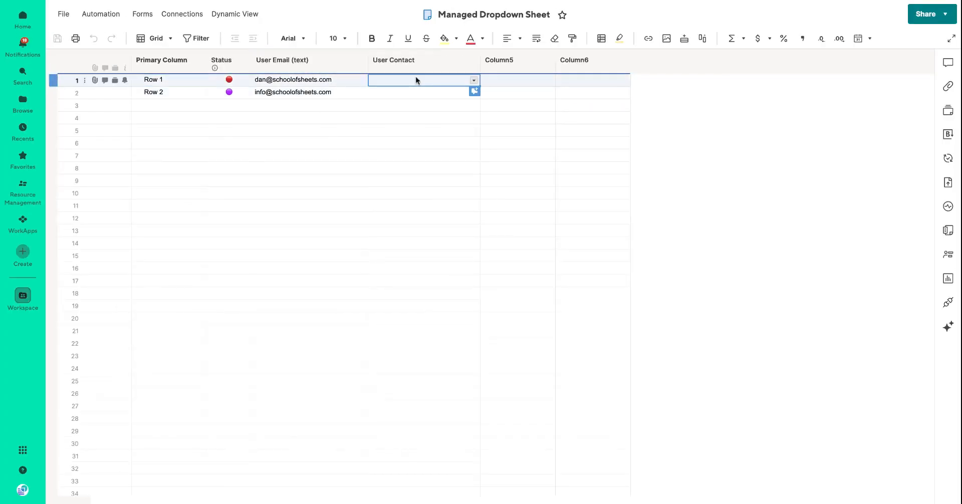
{"action": "type", "text": "=INDEX("}
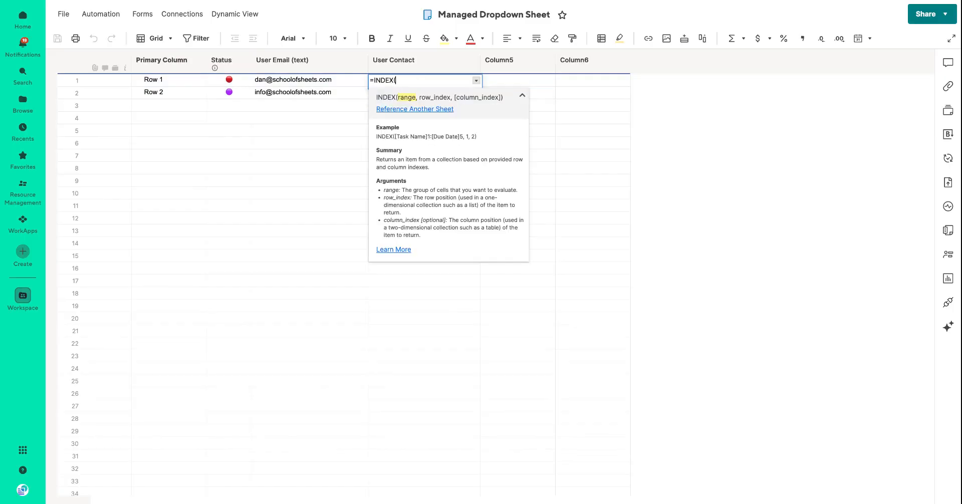
Insert the Dropdown Lists Email (contact) column as reference DropdownLists_EmailContact
{"action": "left_click", "coordinate": [446, 108]}
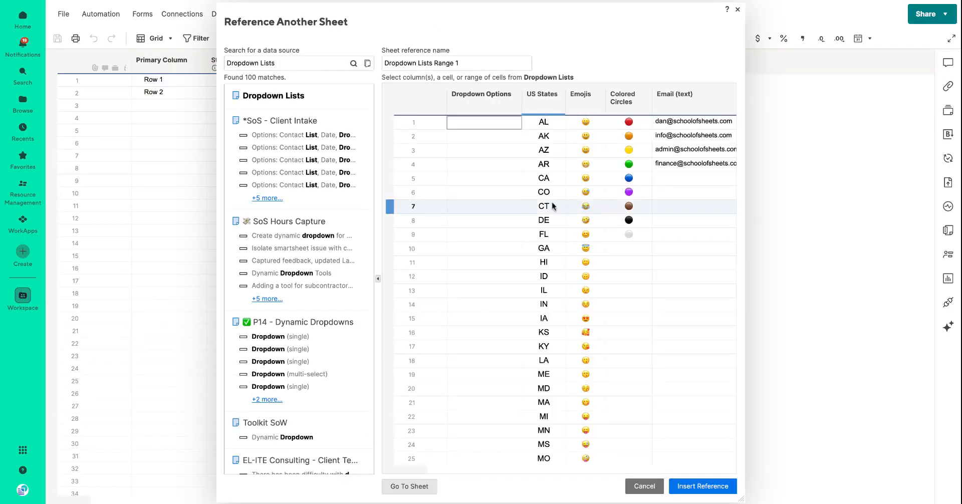
{"action": "scroll", "coordinate": [589, 242], "scroll_direction": "right", "scroll_amount": 3}
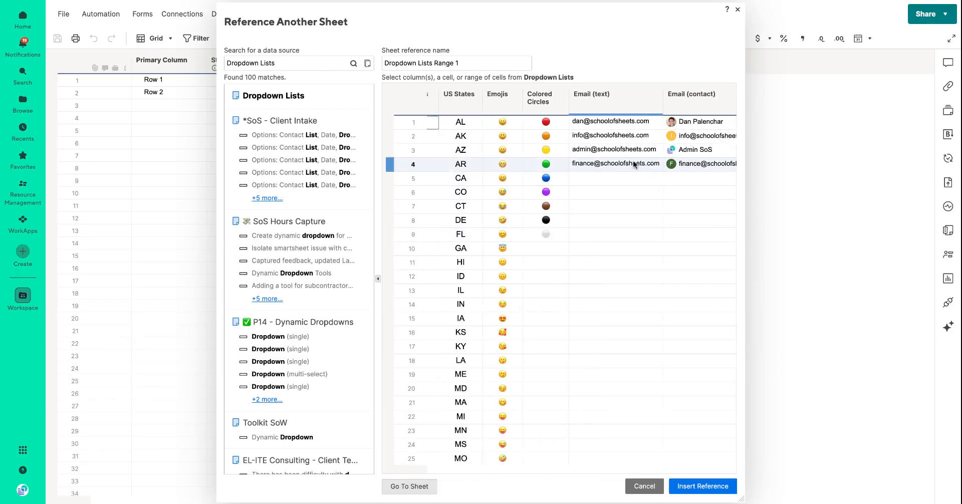
{"action": "left_click", "coordinate": [684, 100]}
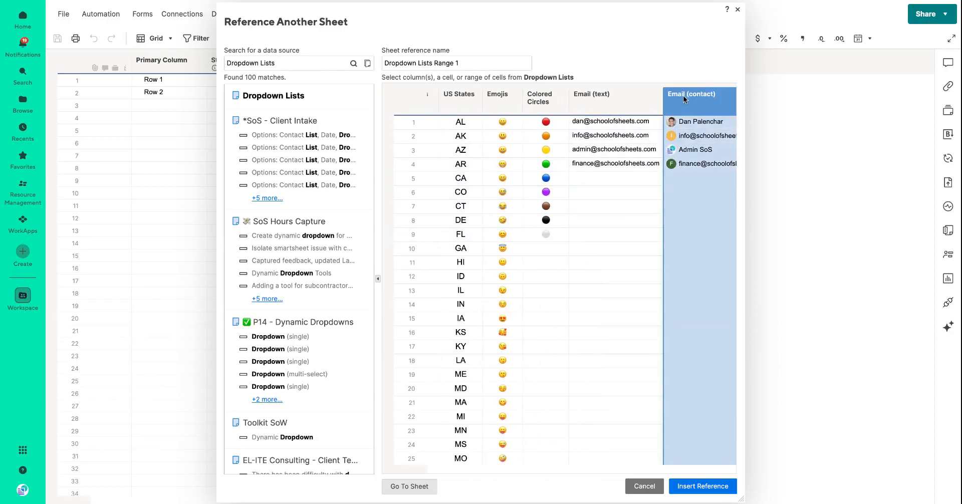
{"action": "triple_click", "coordinate": [456, 63]}
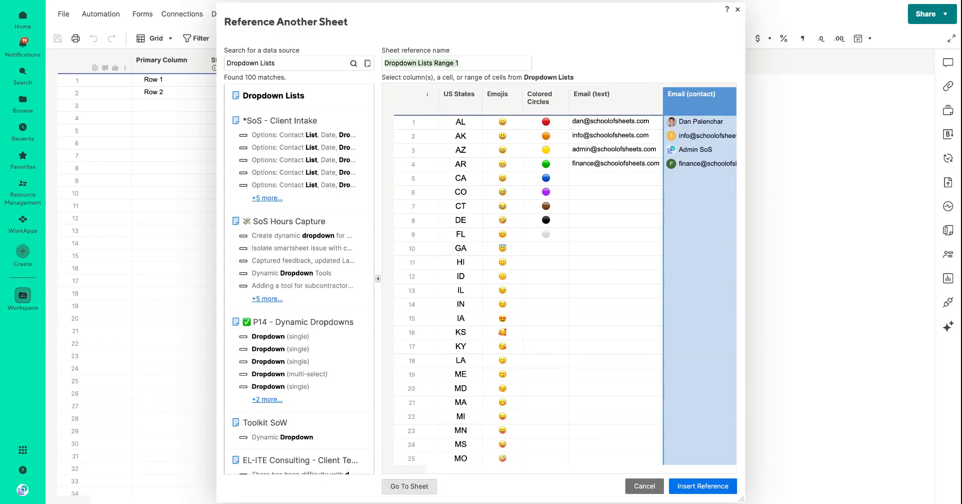
{"action": "type", "text": "DropdownLists_EmailC"}
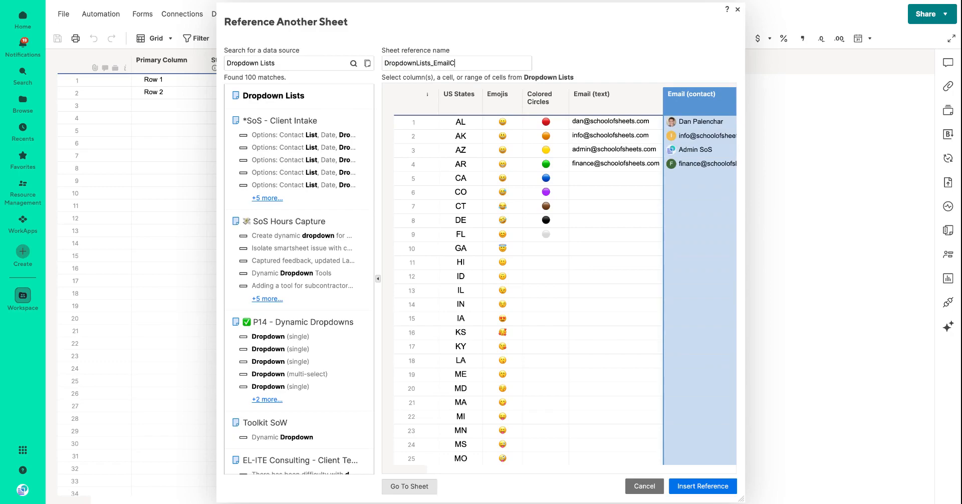
{"action": "type", "text": "ontact"}
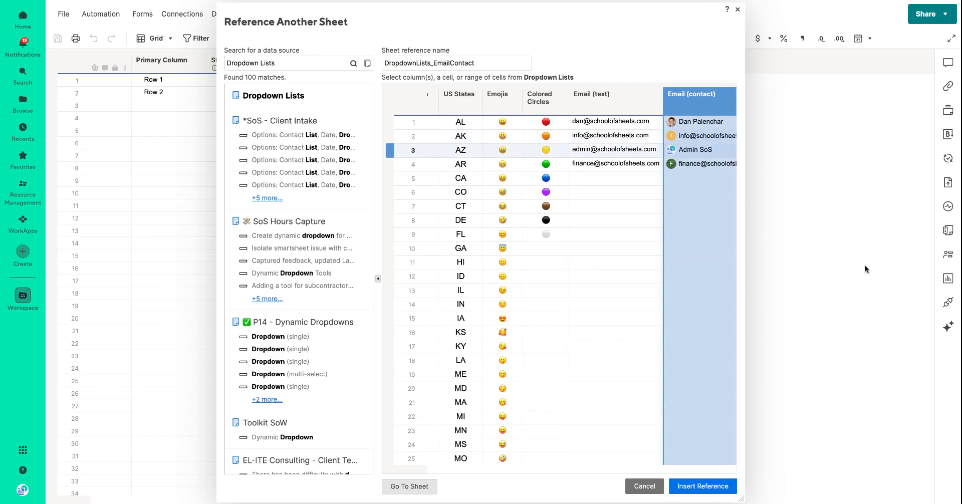
{"action": "left_click", "coordinate": [704, 486]}
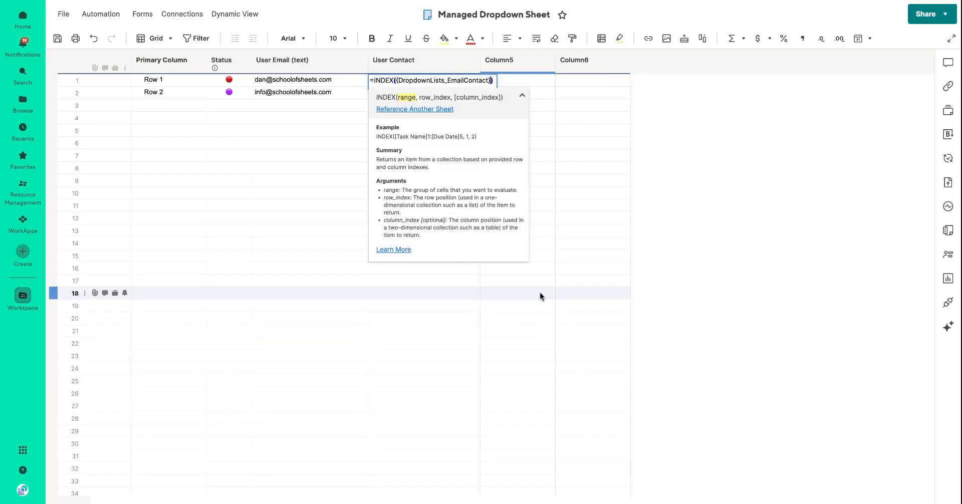
Add MATCH using this row's User Email (text) as the search value
{"action": "type", "text": ", matc"}
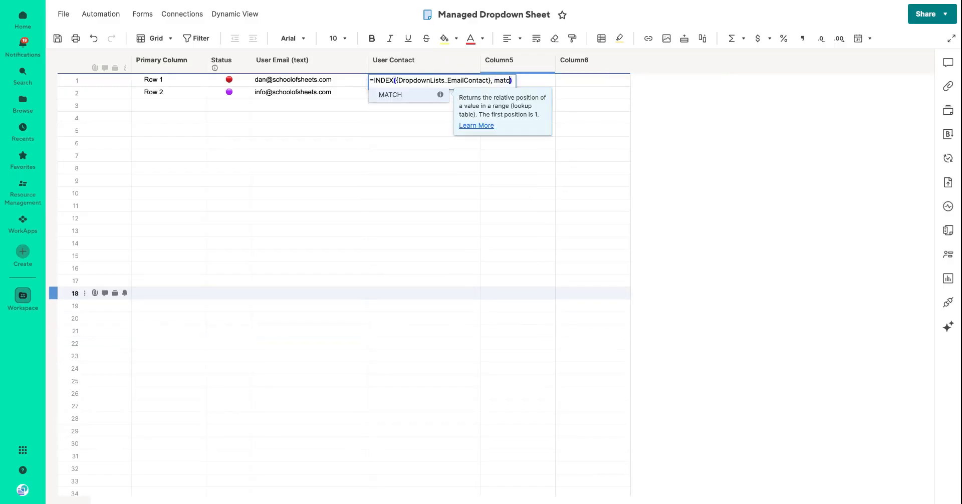
{"action": "key", "text": "Tab"}
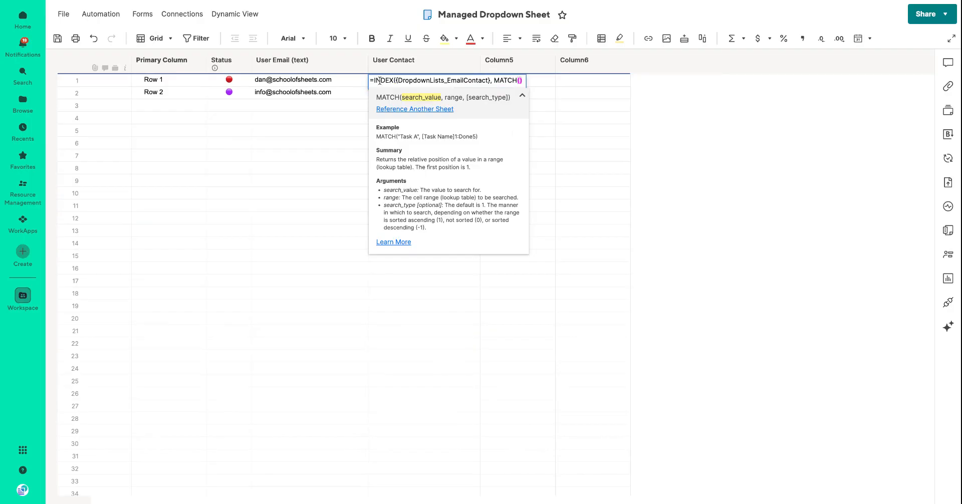
{"action": "left_click", "coordinate": [302, 80]}
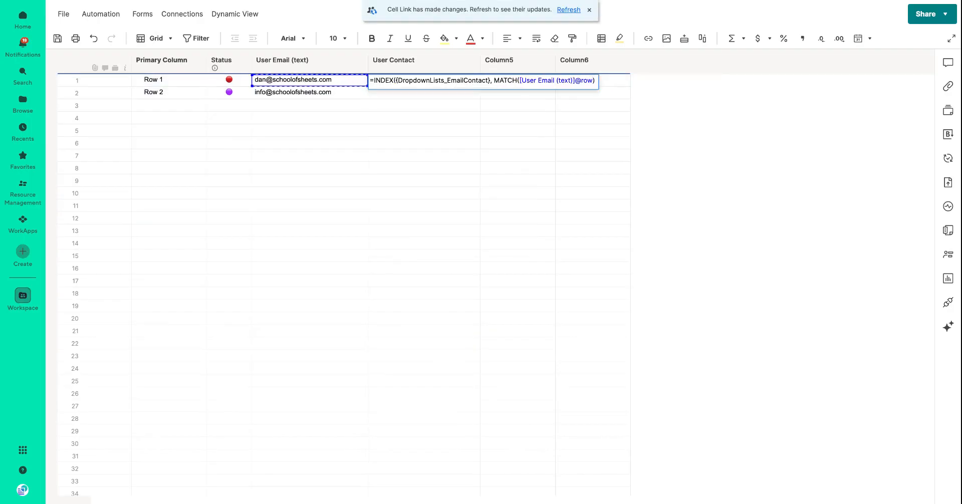
{"action": "type", "text": ","}
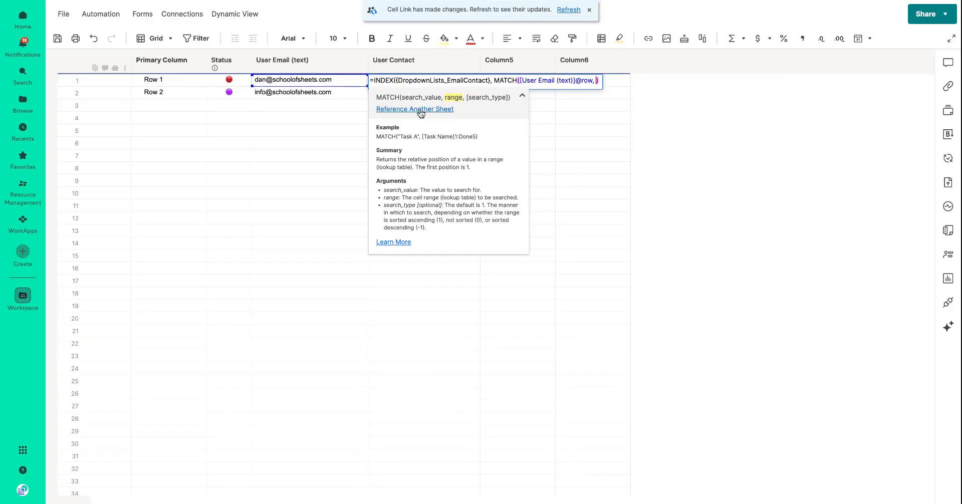
Insert the Dropdown Lists Email (text) column as reference DropdownLists_EmailText
{"action": "left_click", "coordinate": [420, 109]}
{"action": "scroll", "coordinate": [558, 195], "scroll_direction": "right", "scroll_amount": 3}
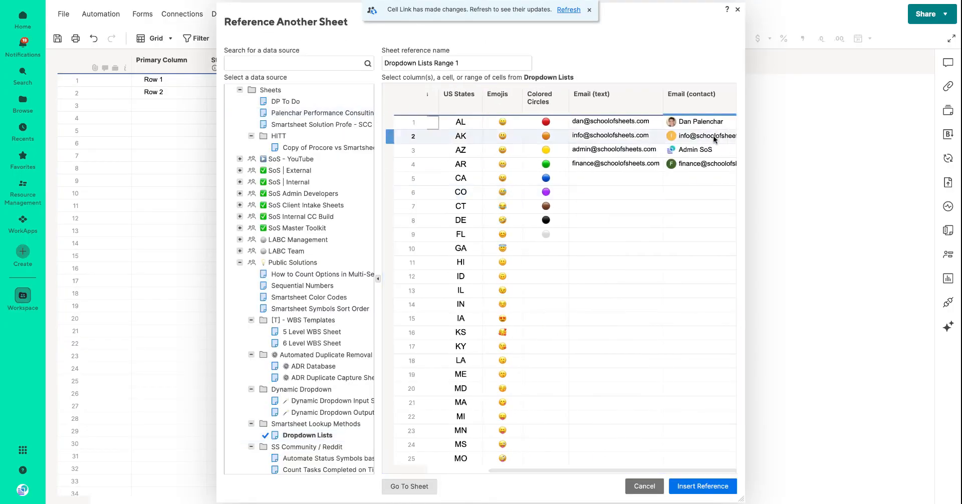
{"action": "left_click", "coordinate": [623, 97]}
{"action": "scroll", "coordinate": [574, 248], "scroll_direction": "left", "scroll_amount": 1}
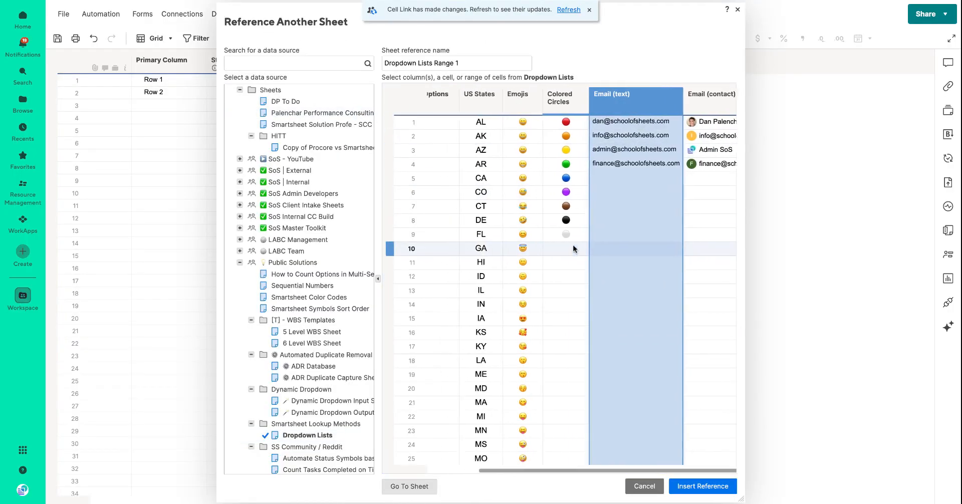
{"action": "scroll", "coordinate": [574, 248], "scroll_direction": "right", "scroll_amount": 1}
{"action": "triple_click", "coordinate": [457, 62]}
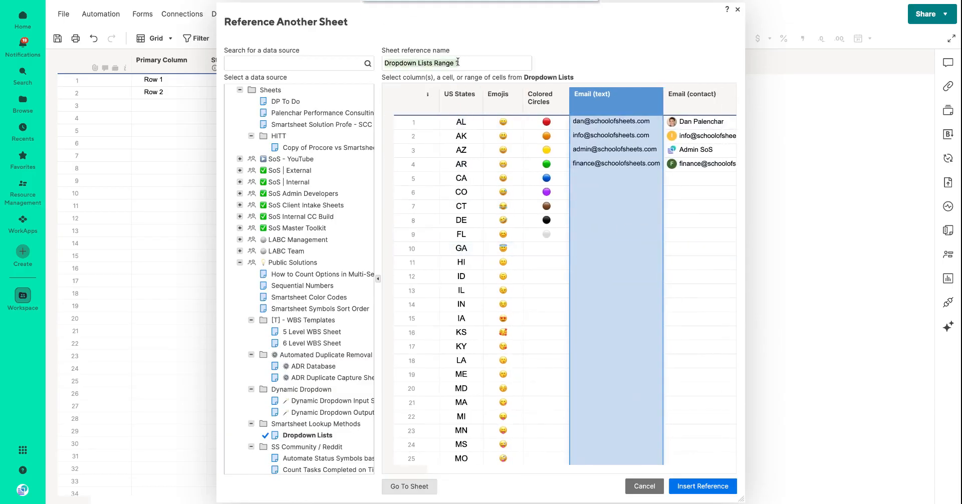
{"action": "type", "text": "Dropd"}
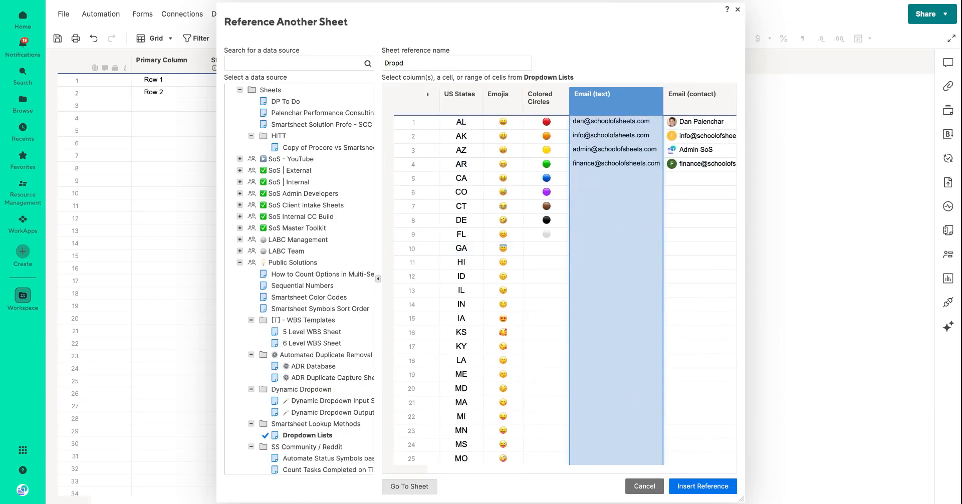
{"action": "type", "text": "ownLists_EmailText"}
{"action": "left_click", "coordinate": [708, 485]}
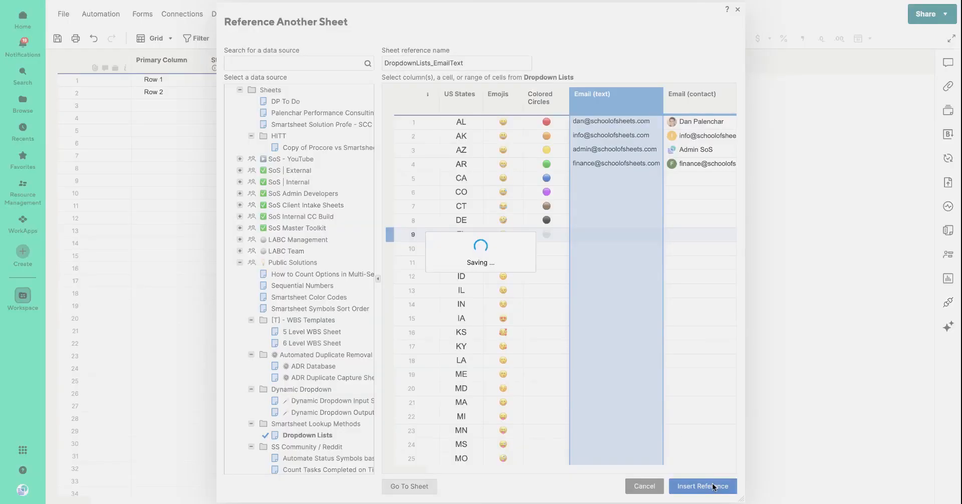
Finish the formula with exact match 0, convert it to a column formula, and save
{"action": "type", "text": ",0"}
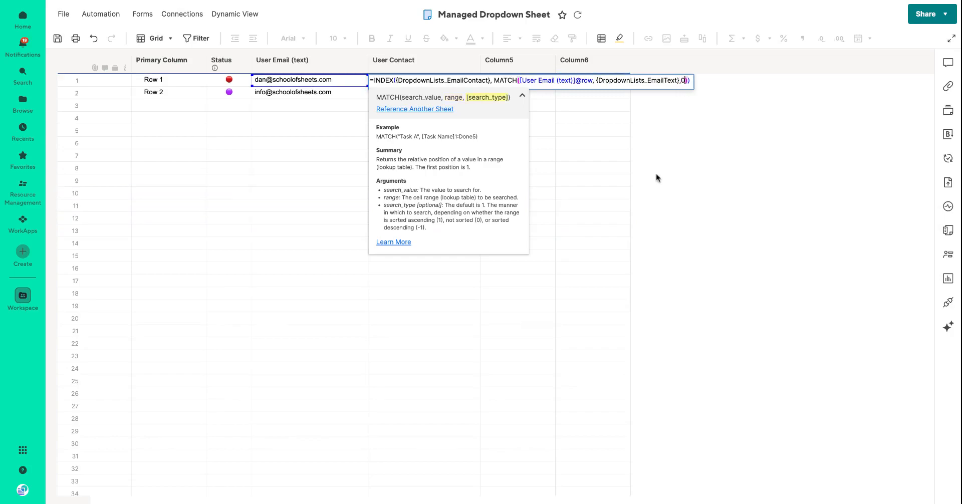
{"action": "key", "text": "Return"}
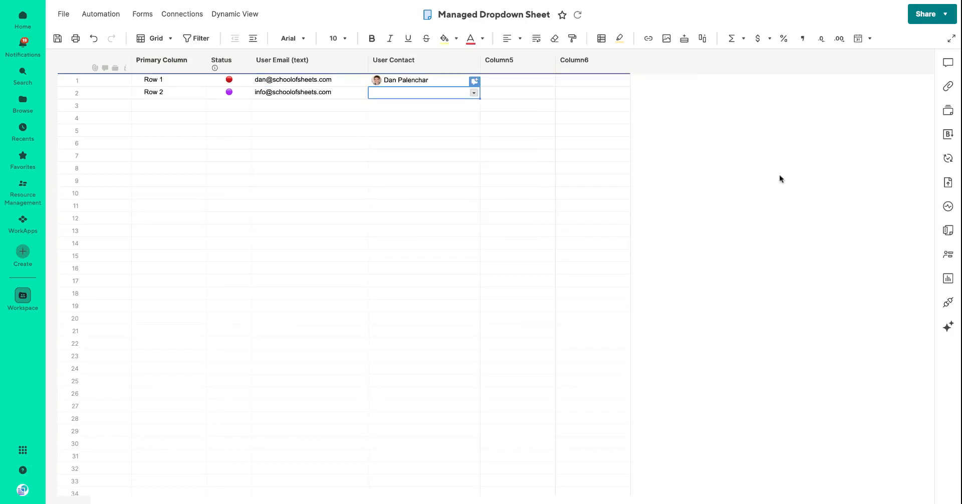
{"action": "right_click", "coordinate": [449, 79]}
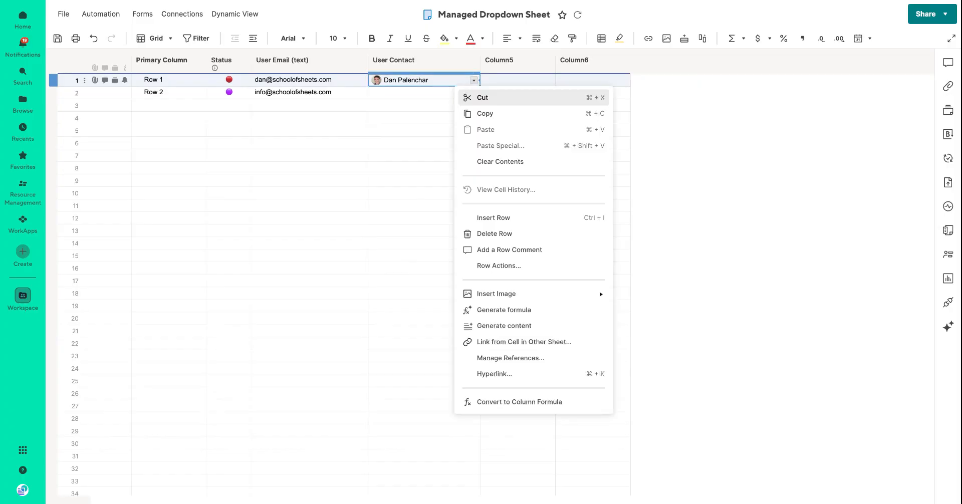
{"action": "left_click", "coordinate": [509, 402]}
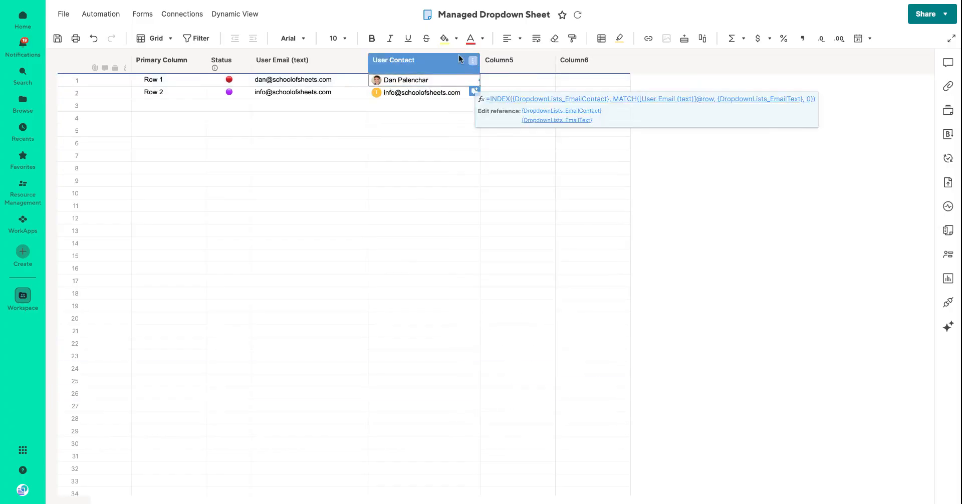
{"action": "left_click", "coordinate": [56, 38]}
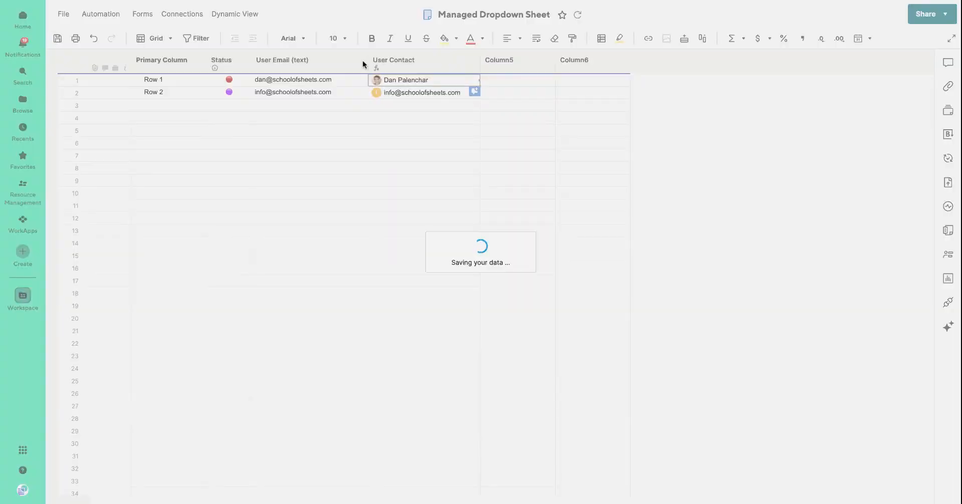
Choose the finance email for row 3's User Email and save the sheet
{"action": "left_click", "coordinate": [335, 105]}
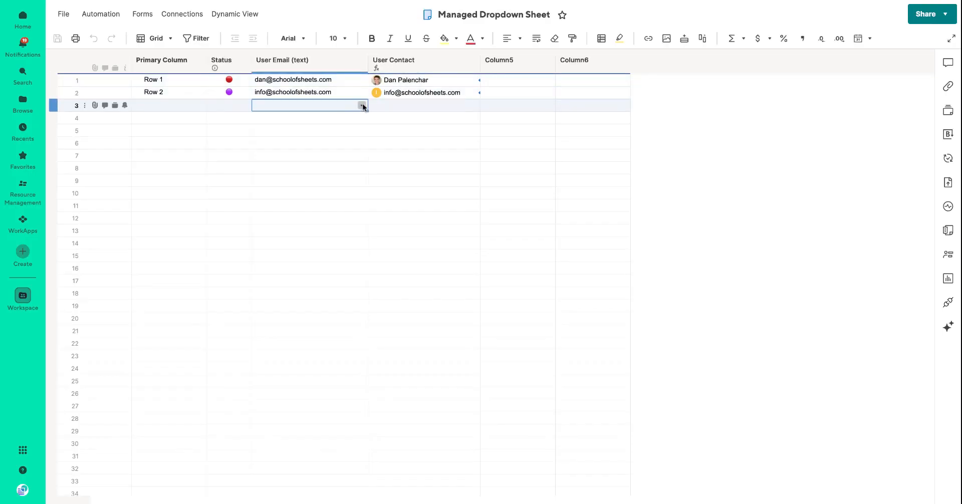
{"action": "left_click", "coordinate": [361, 105]}
{"action": "left_click", "coordinate": [333, 140]}
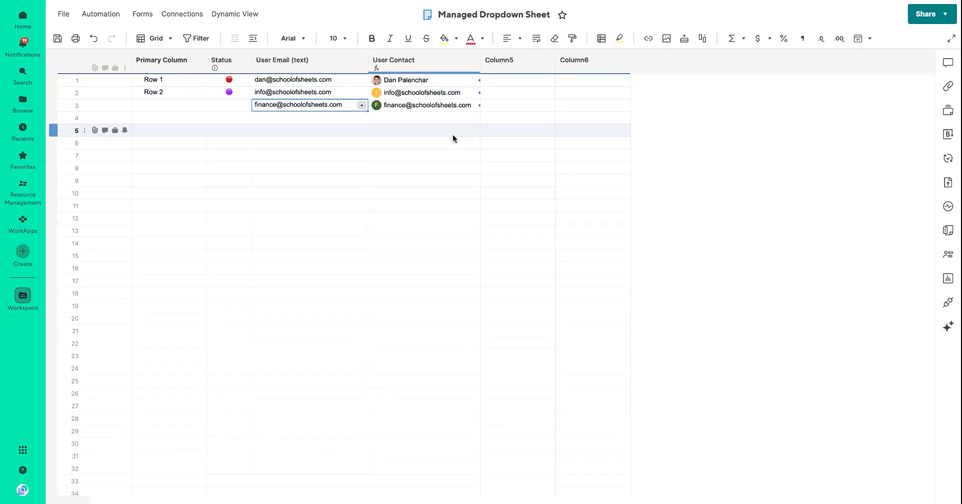
{"action": "left_click", "coordinate": [346, 117]}
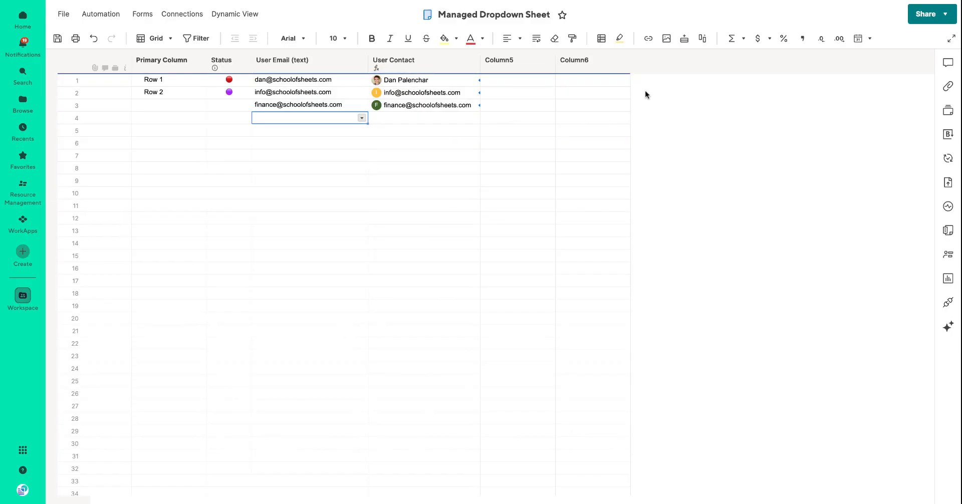
{"action": "left_click", "coordinate": [58, 39]}
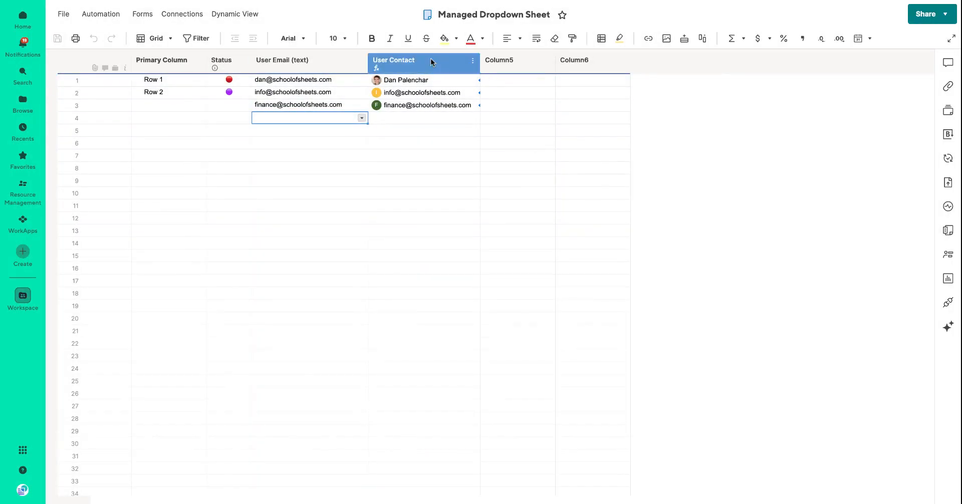
Reload the sheet to show all contacts, then open the Discovery Call booking page
{"action": "left_click", "coordinate": [406, 64]}
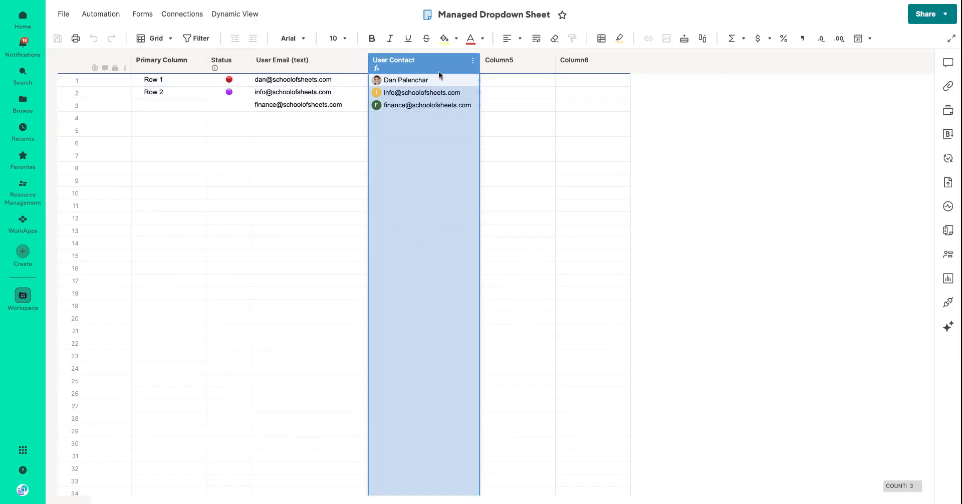
{"action": "left_click", "coordinate": [574, 13]}
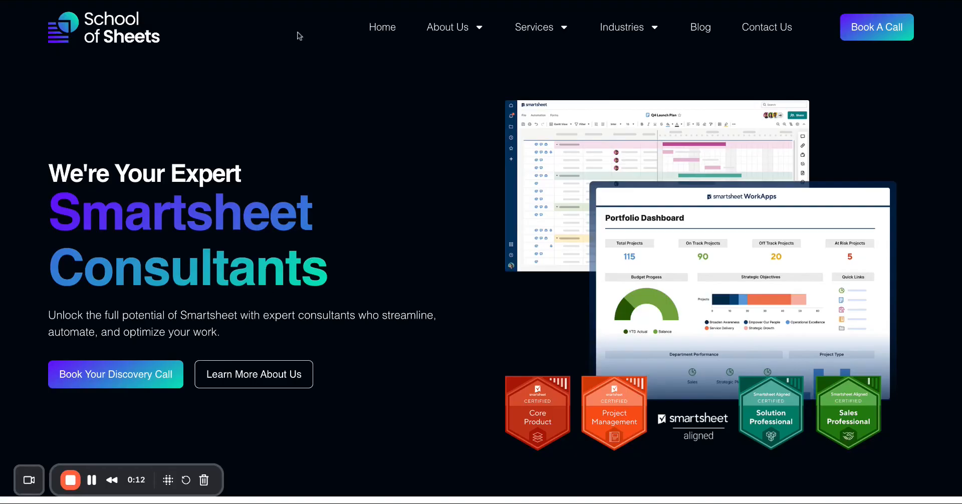
{"action": "left_click", "coordinate": [107, 367]}
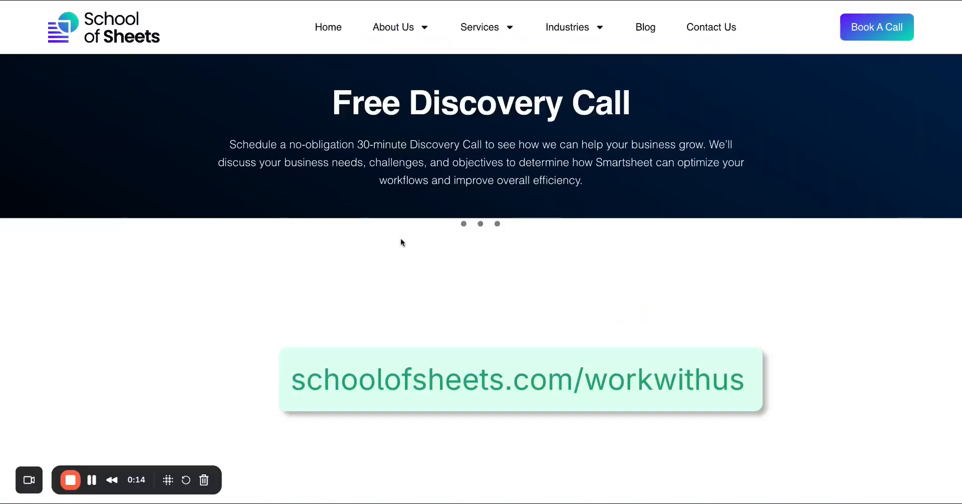
{"action": "scroll", "coordinate": [642, 255], "scroll_direction": "down", "scroll_amount": 2}
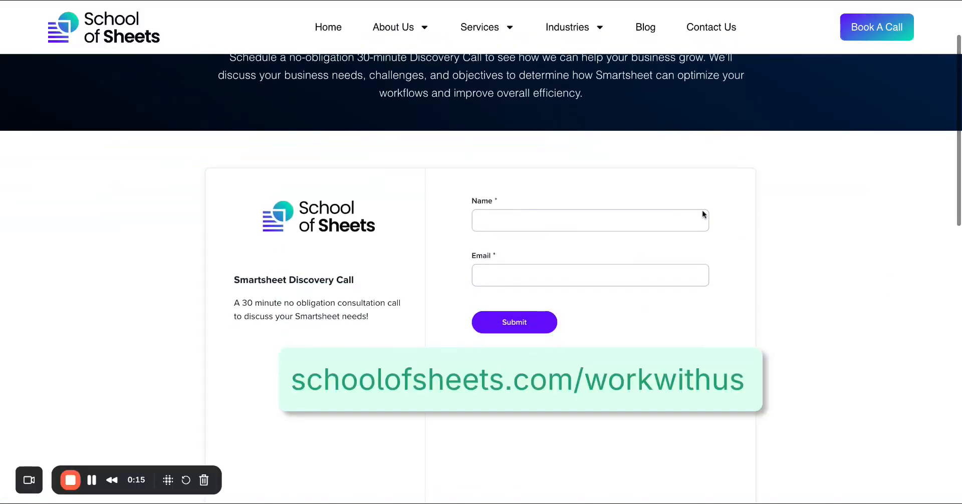